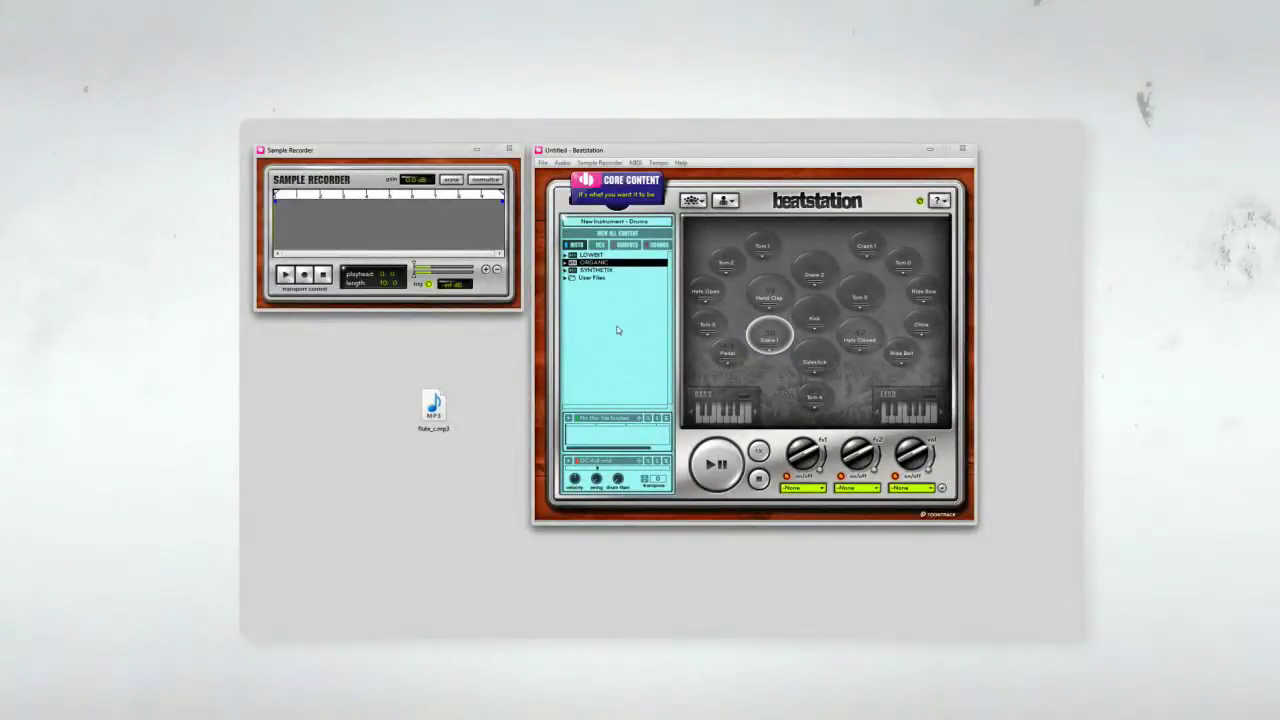
Load the DC drum instrument from the ORGANIC library and play the user groove DC-full.mid
double_click(598, 264)
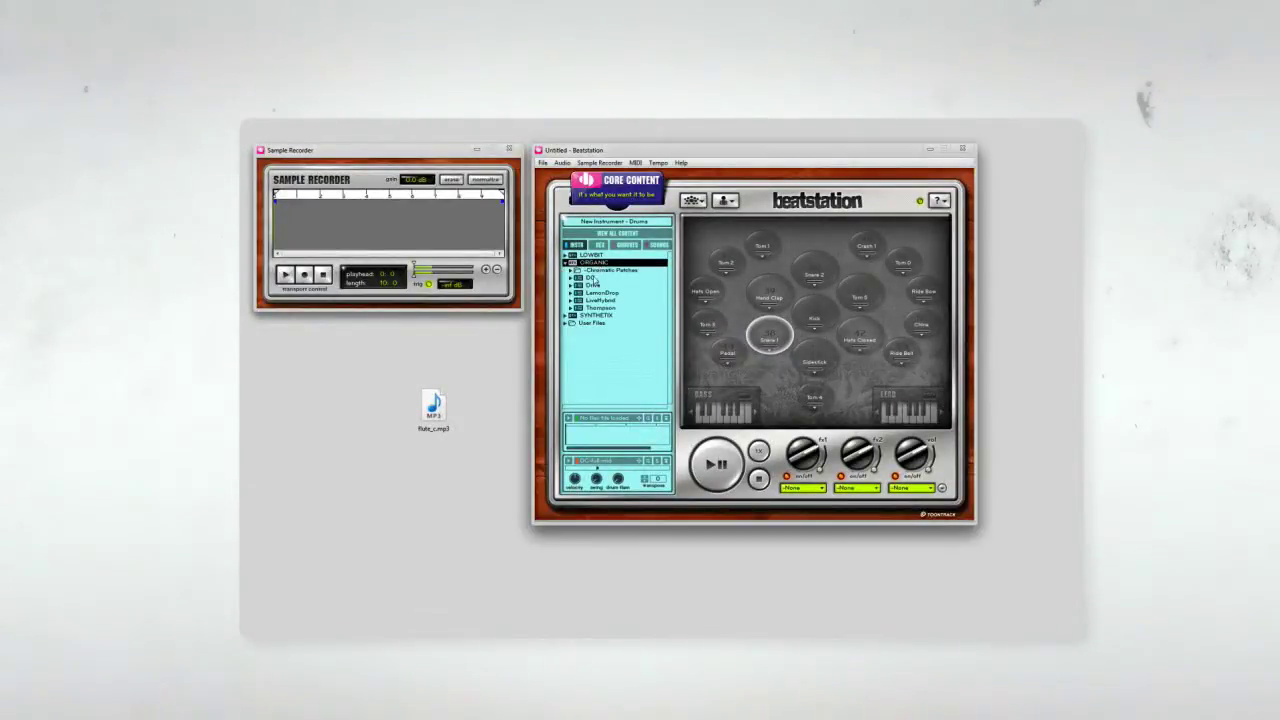
double_click(593, 277)
left_click(628, 247)
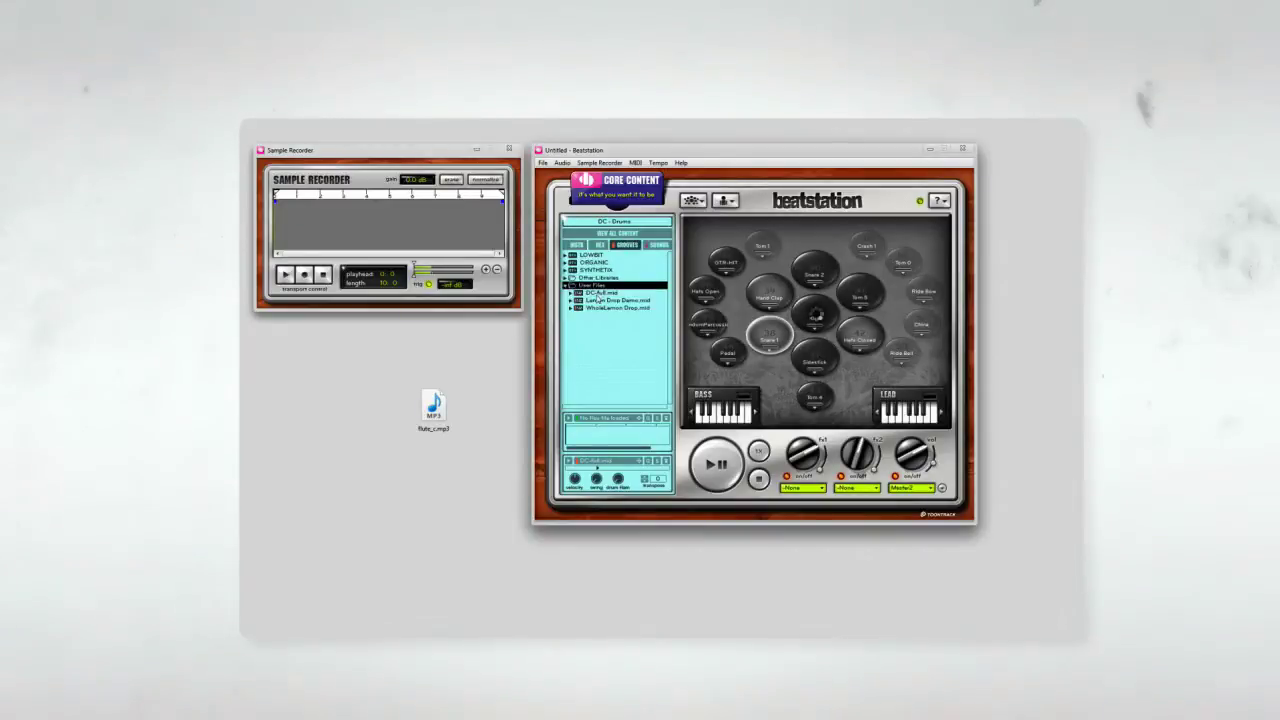
Replace the Snare 1 pad's sound with the ORGANIC TribalSnare1 sample
left_click(658, 245)
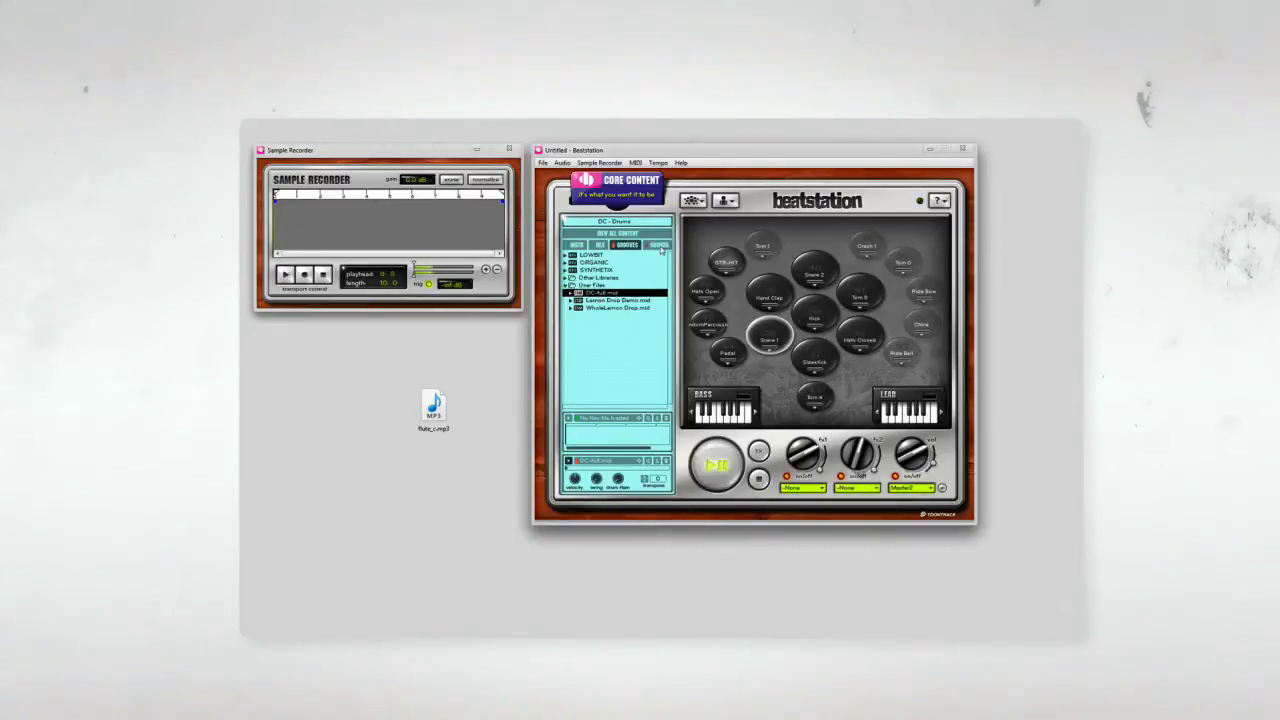
left_click(769, 347)
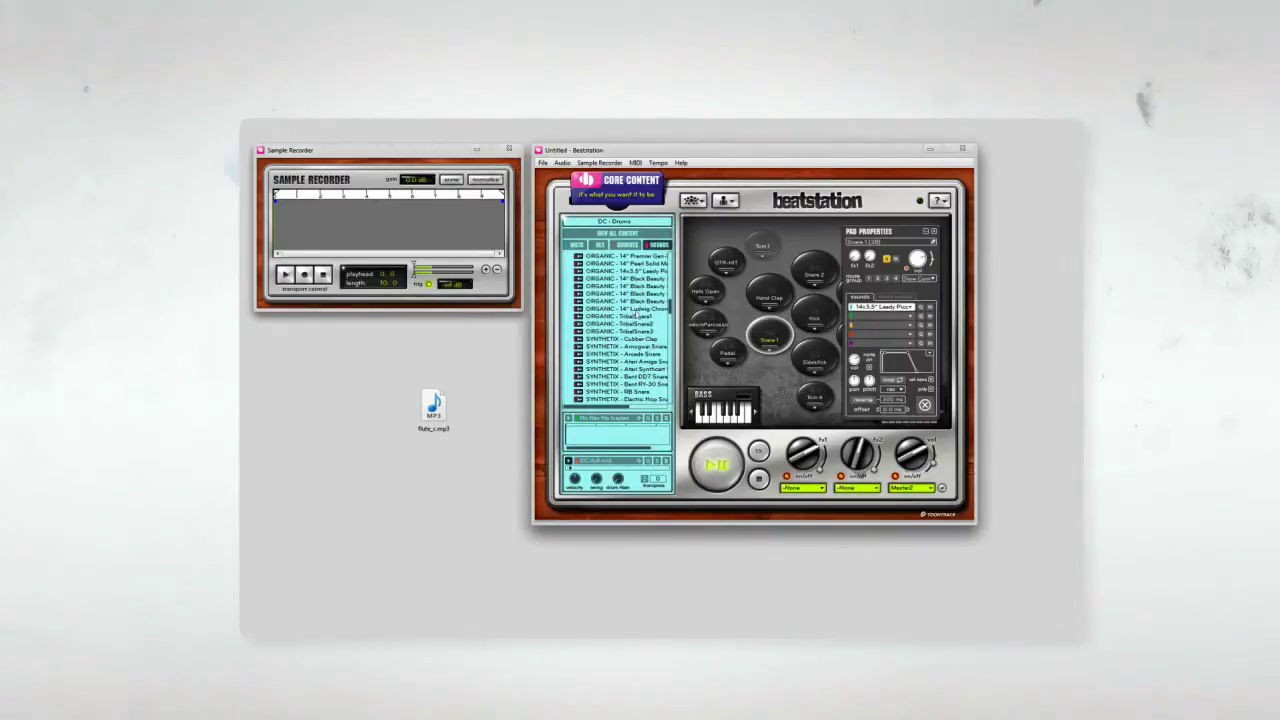
left_click_drag(630, 316, 888, 321)
left_click(924, 405)
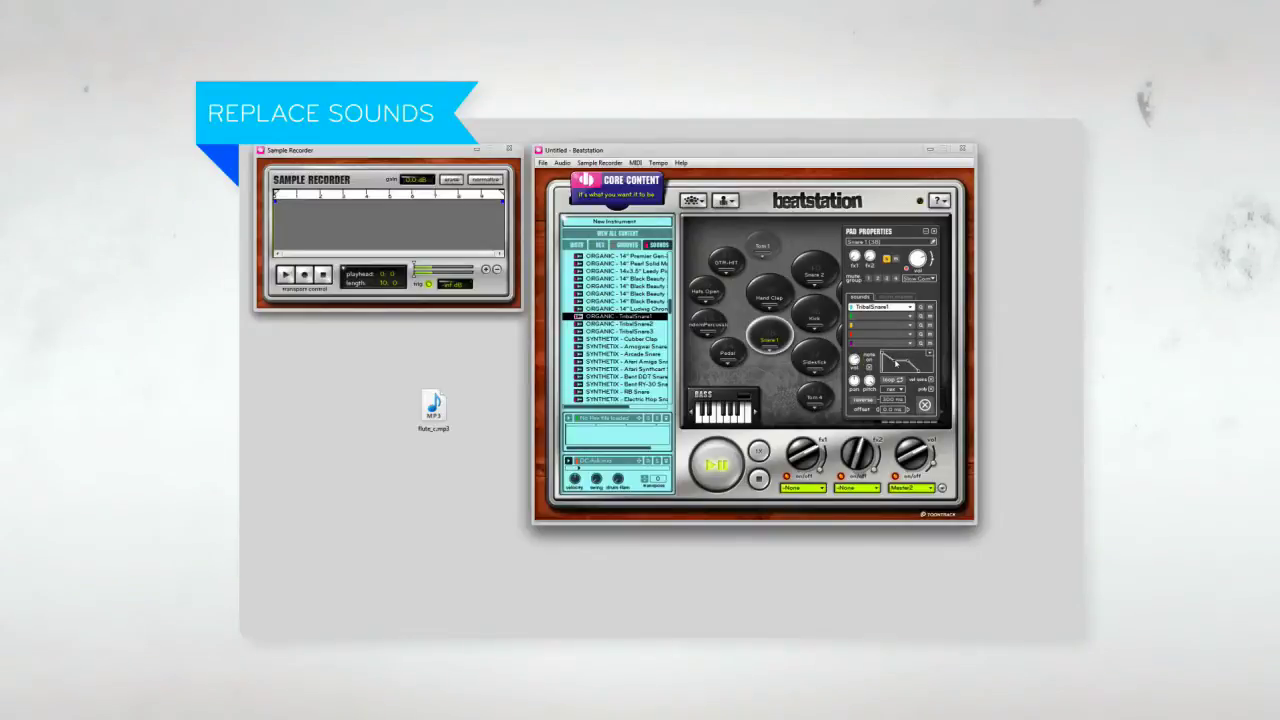
Stack the SYNTHETIX Vocoder Snare in the Snare 1 pad's second sound slot and adjust its offset and volume
scroll(646, 361, "down", 5)
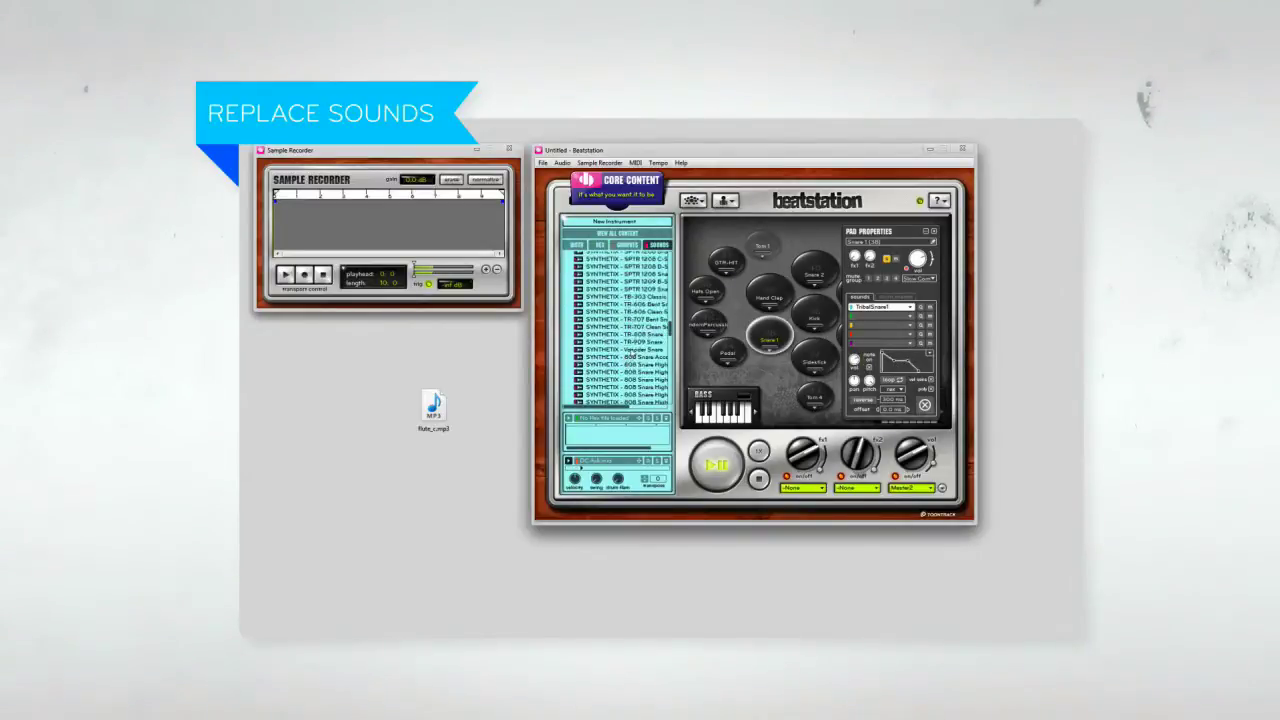
left_click_drag(622, 349, 885, 317)
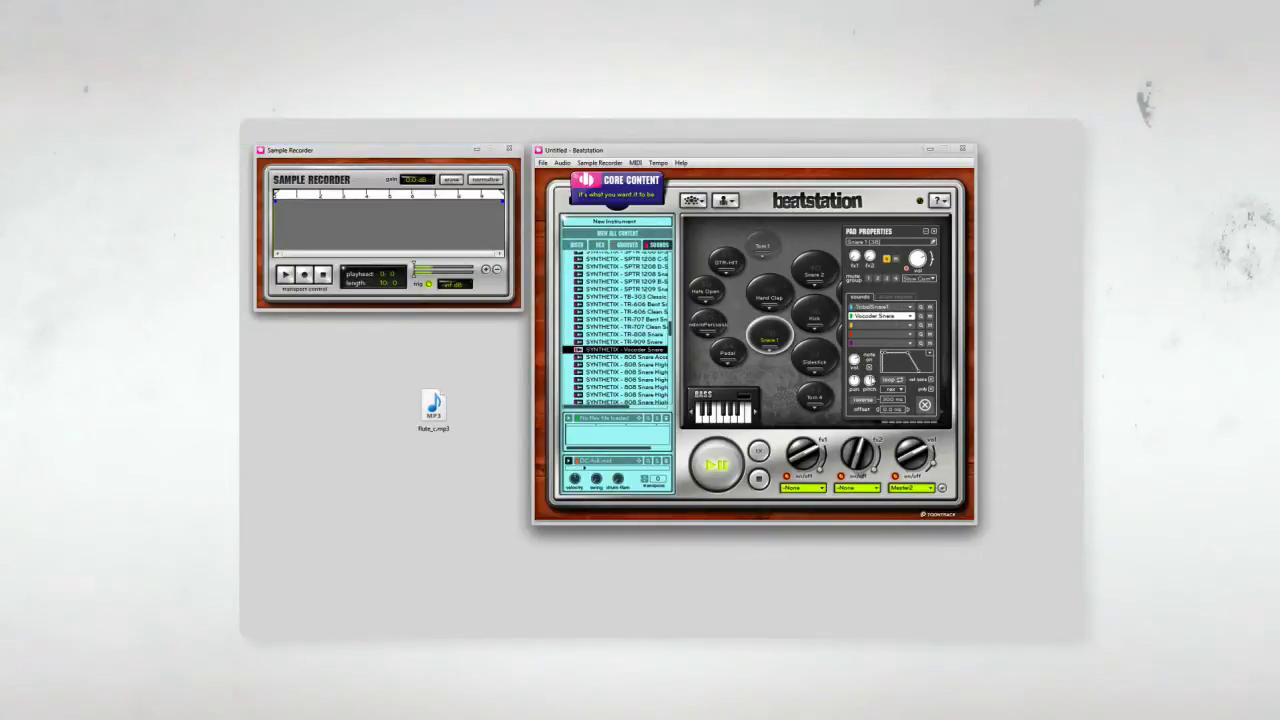
left_click(877, 410)
mouse_move(855, 364)
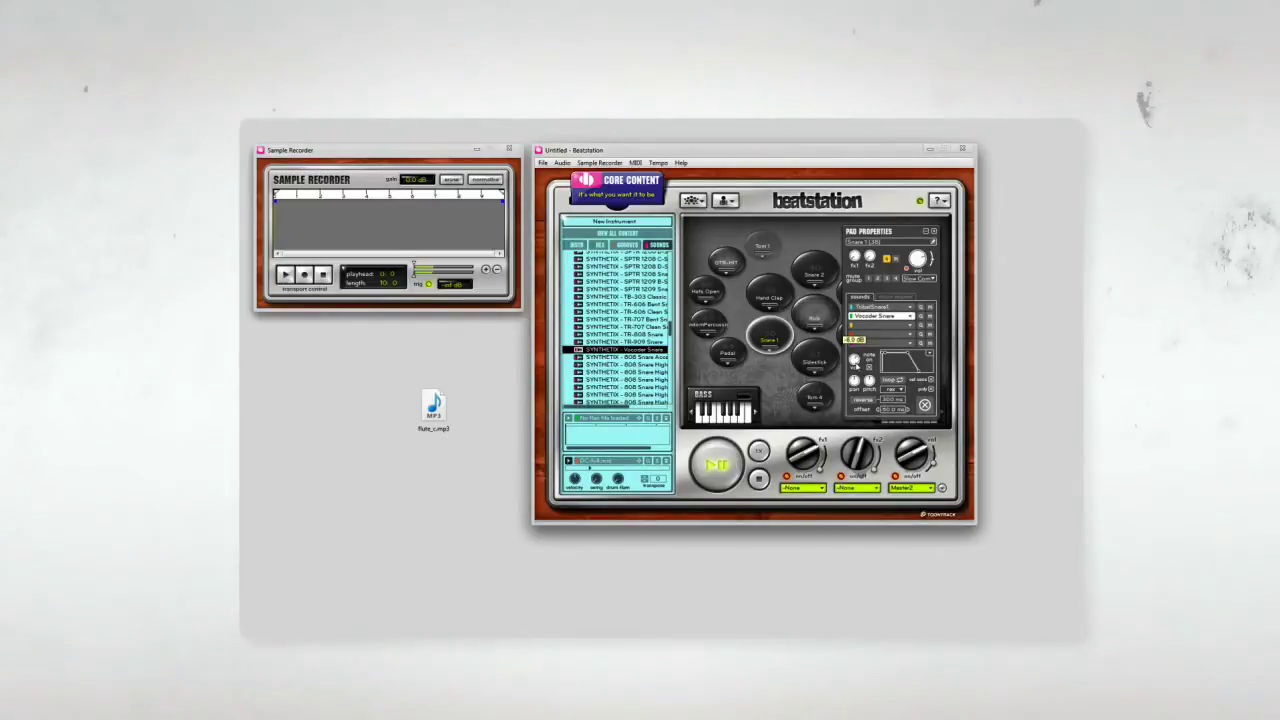
Stack LOWBIT MDClap3 from the Snare Xtra sounds in the Snare 1 pad's third slot and lower its volume
scroll(640, 320, "up", 5)
scroll(670, 302, "up", 3)
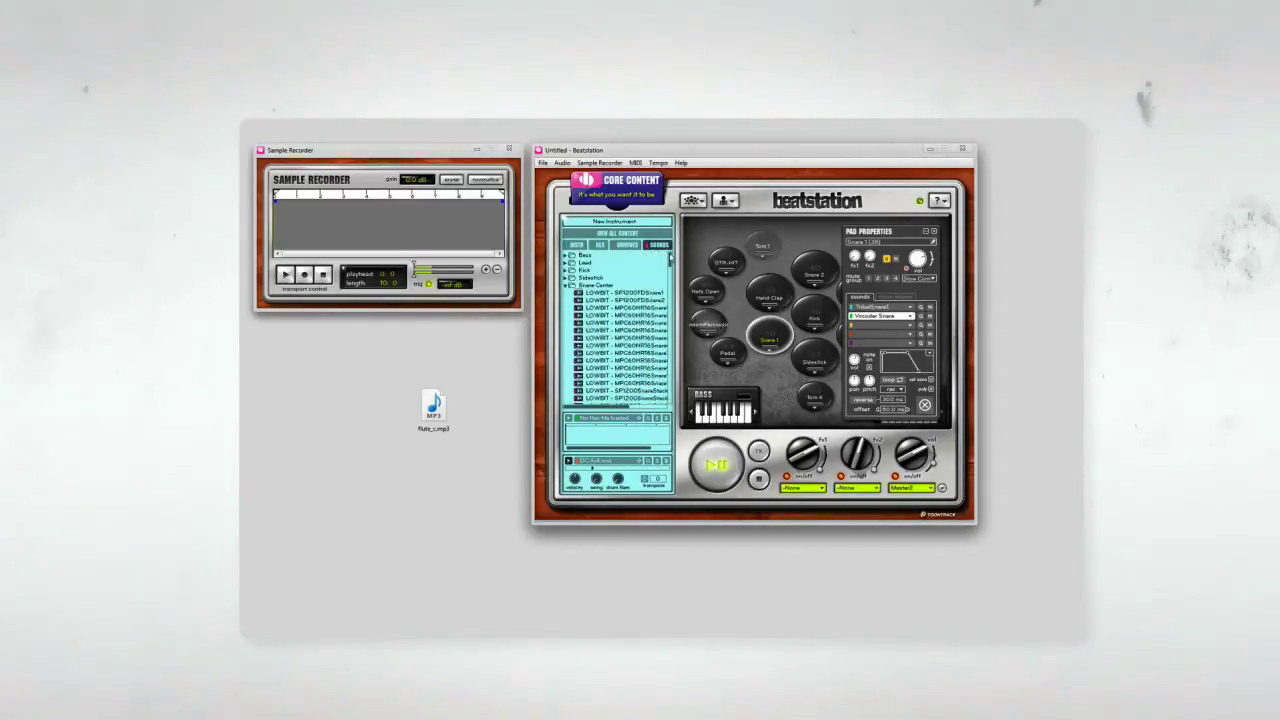
left_click(565, 286)
left_click(567, 293)
scroll(600, 320, "down", 3)
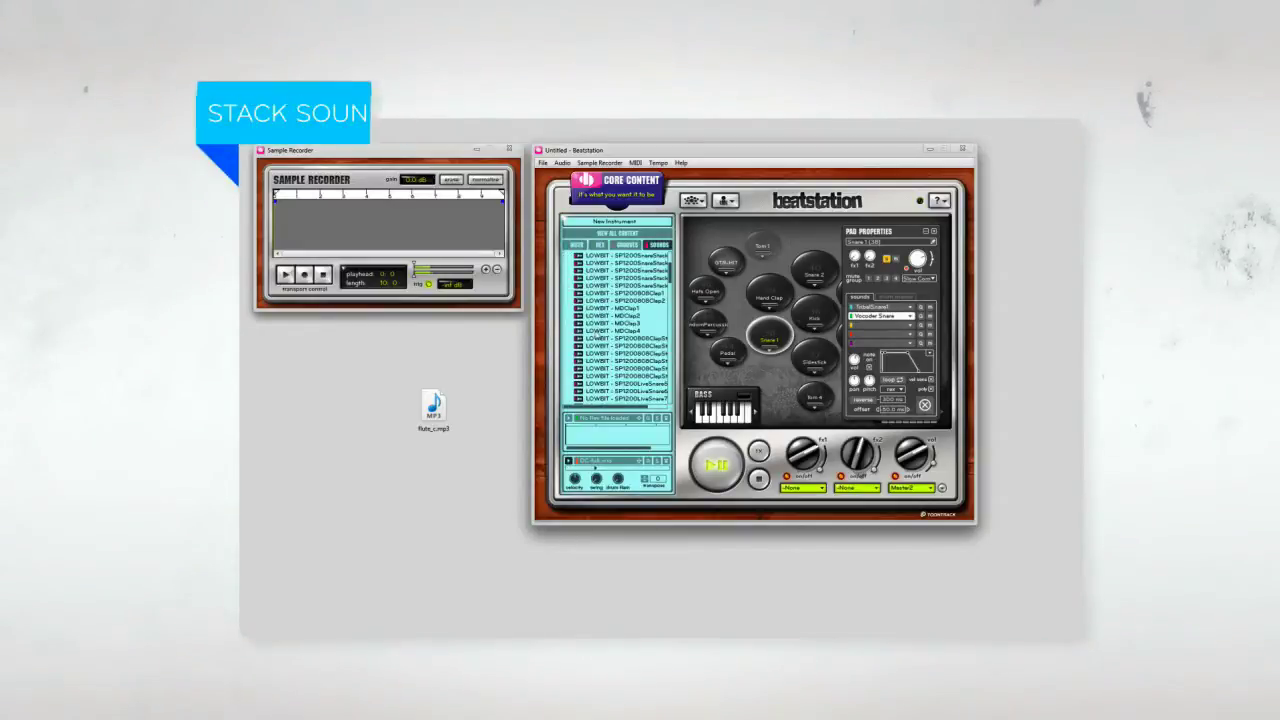
left_click_drag(612, 323, 889, 332)
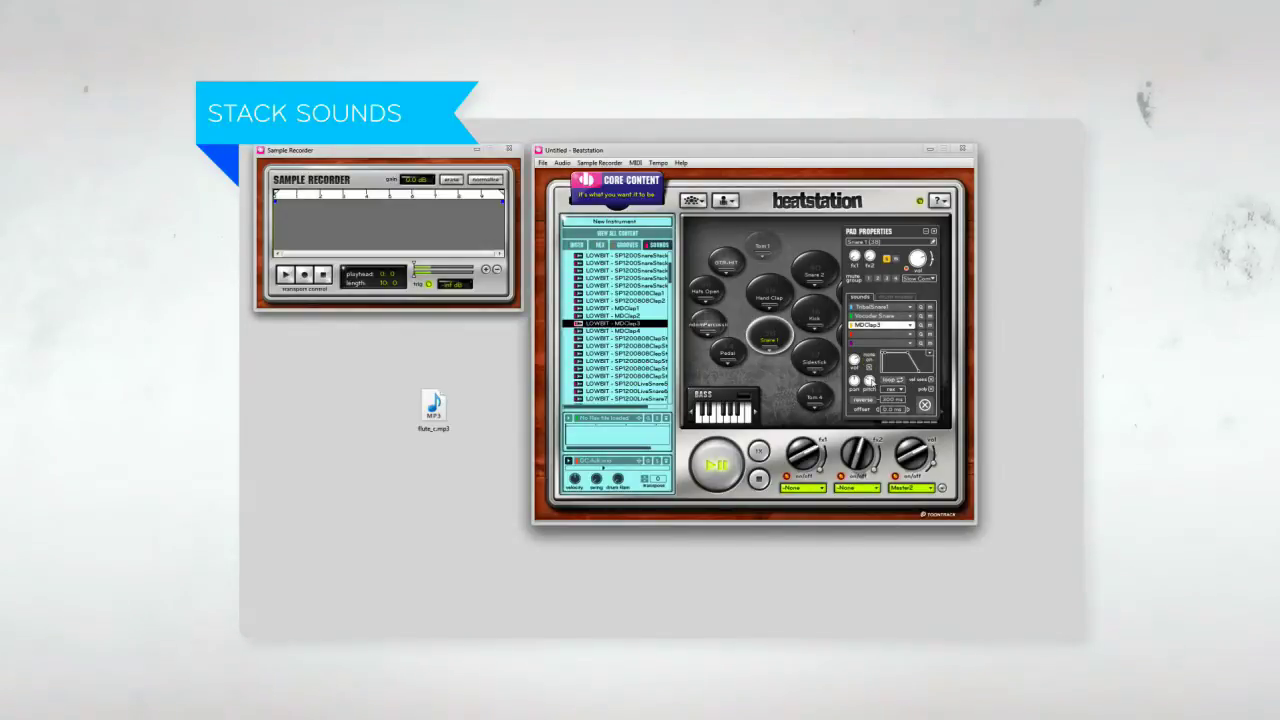
left_click_drag(854, 358, 855, 363)
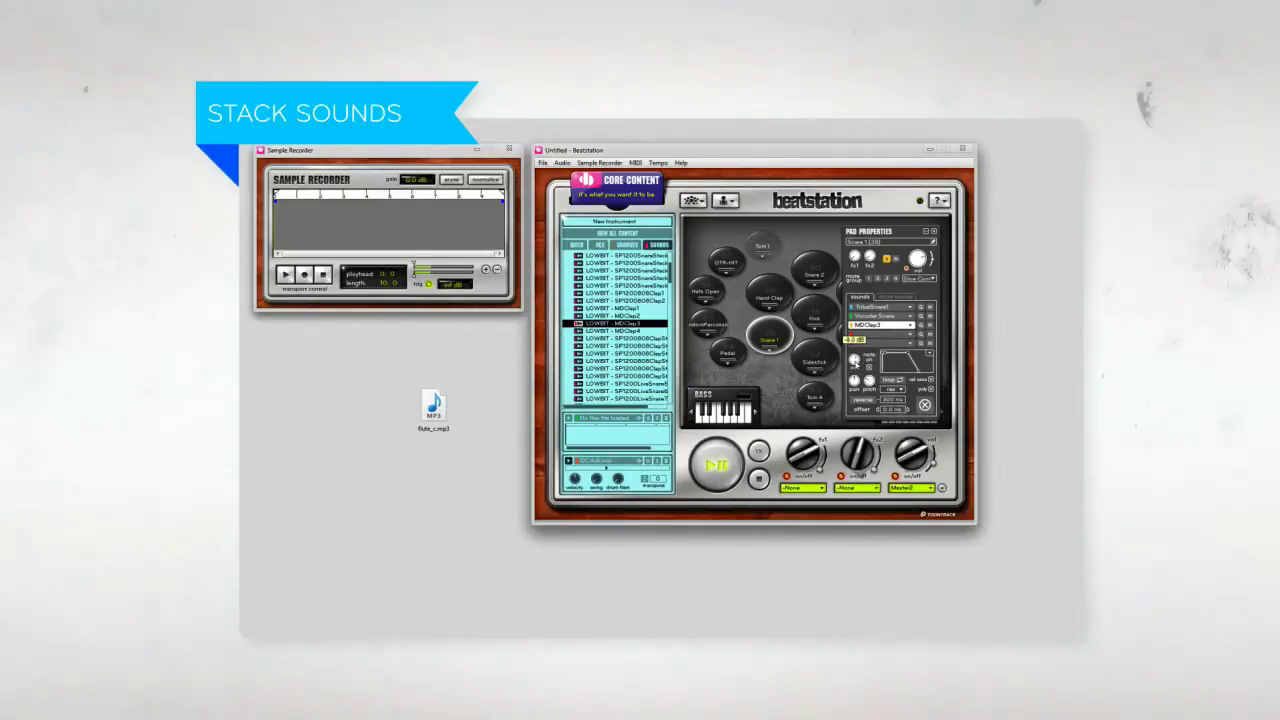
Stack the SYNTHETIX Amogwai Clap in the Snare 1 pad's fourth slot and lower its volume to about -14 dB
scroll(610, 356, "down", 7)
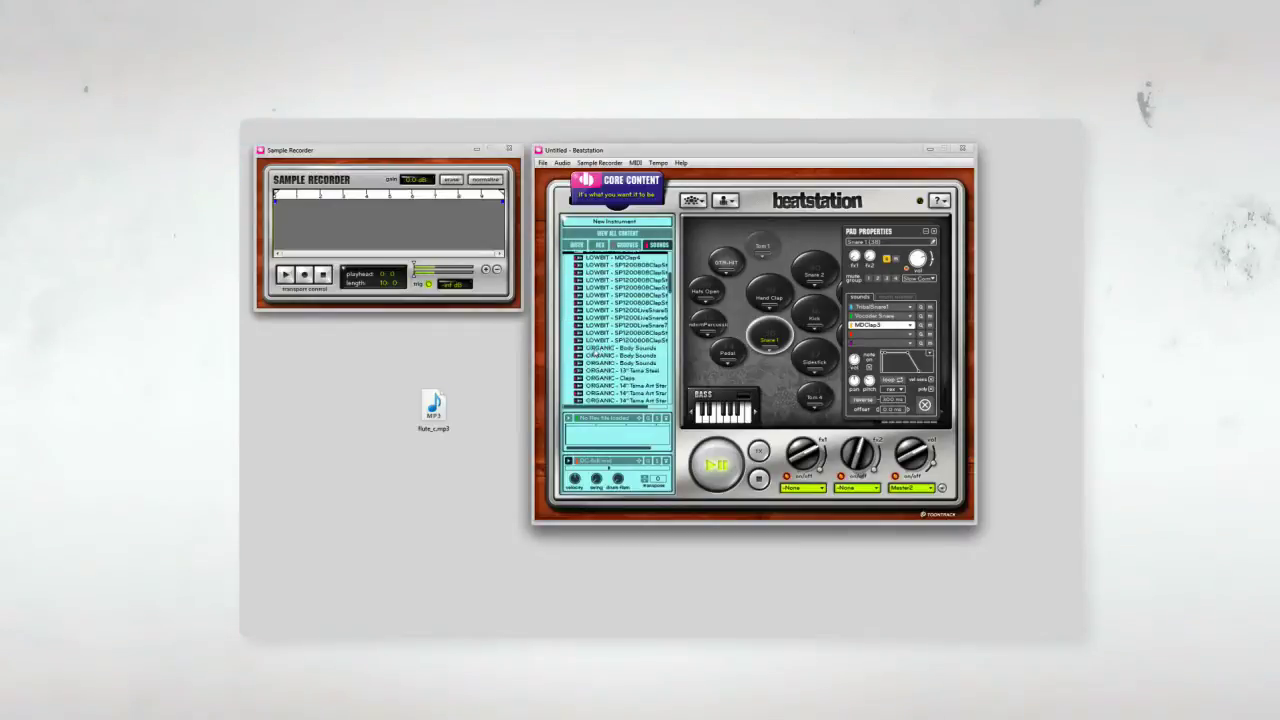
scroll(612, 356, "down", 4)
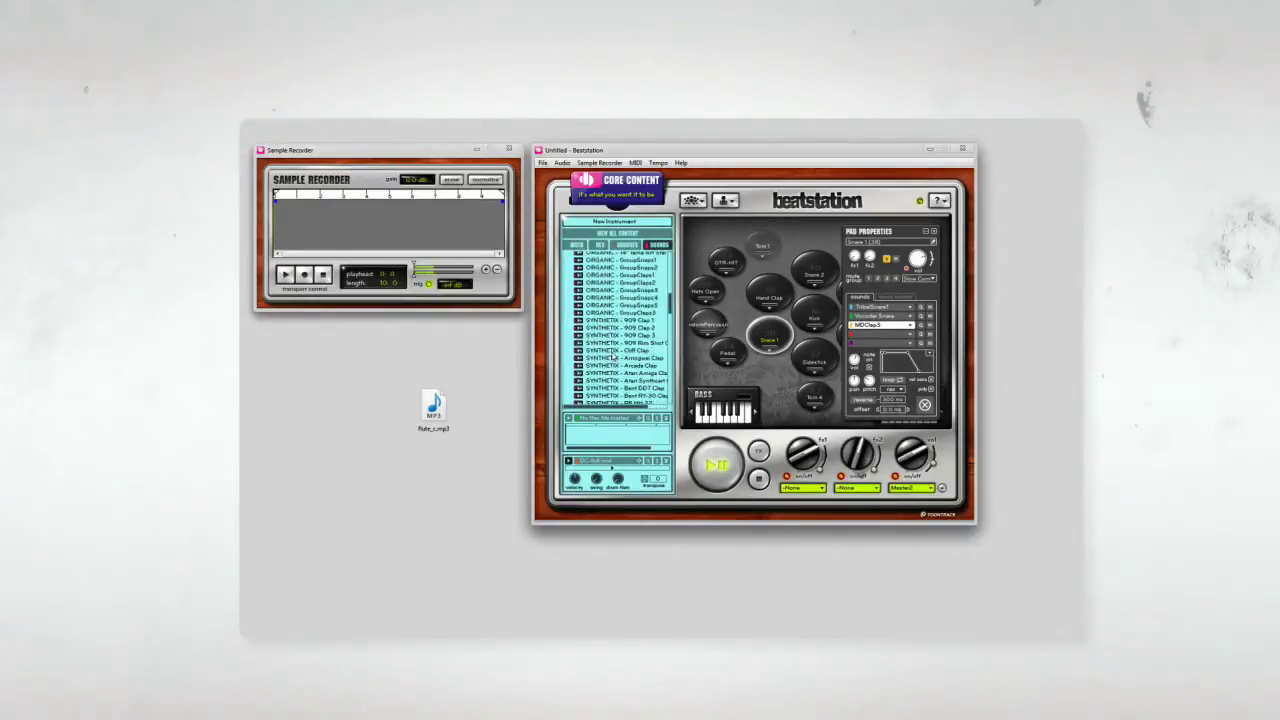
left_click_drag(635, 360, 893, 336)
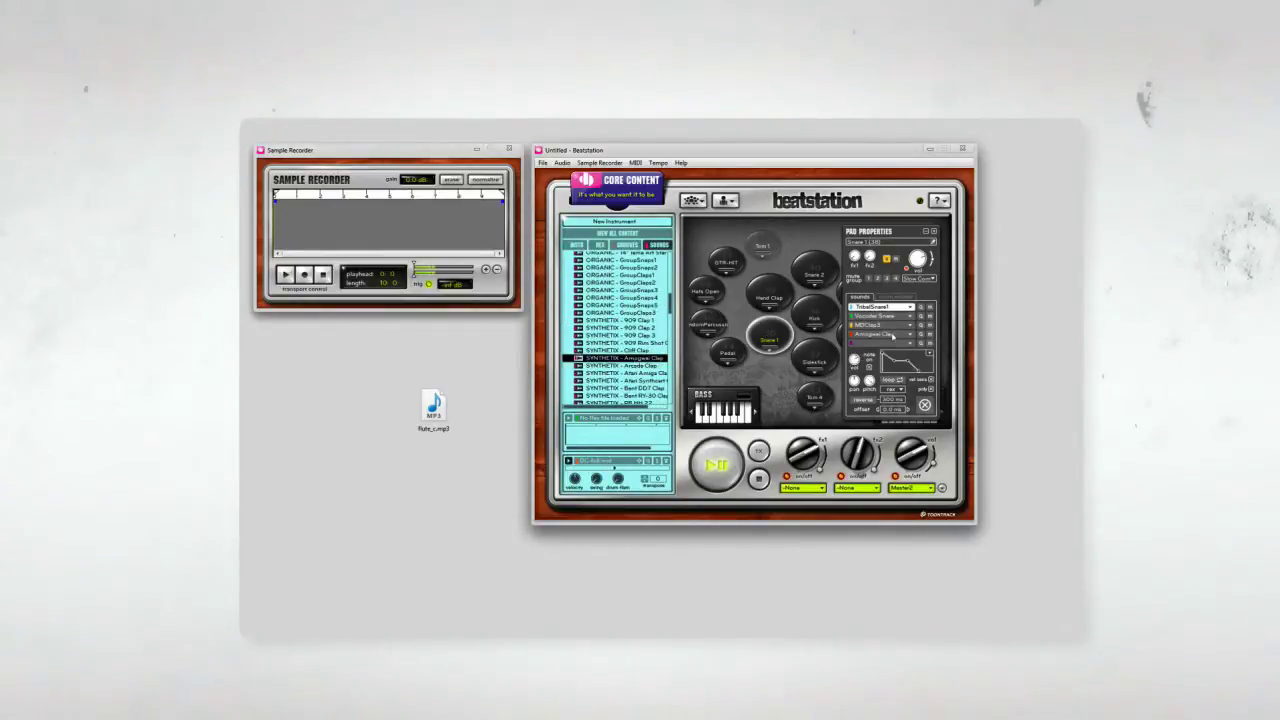
left_click(892, 336)
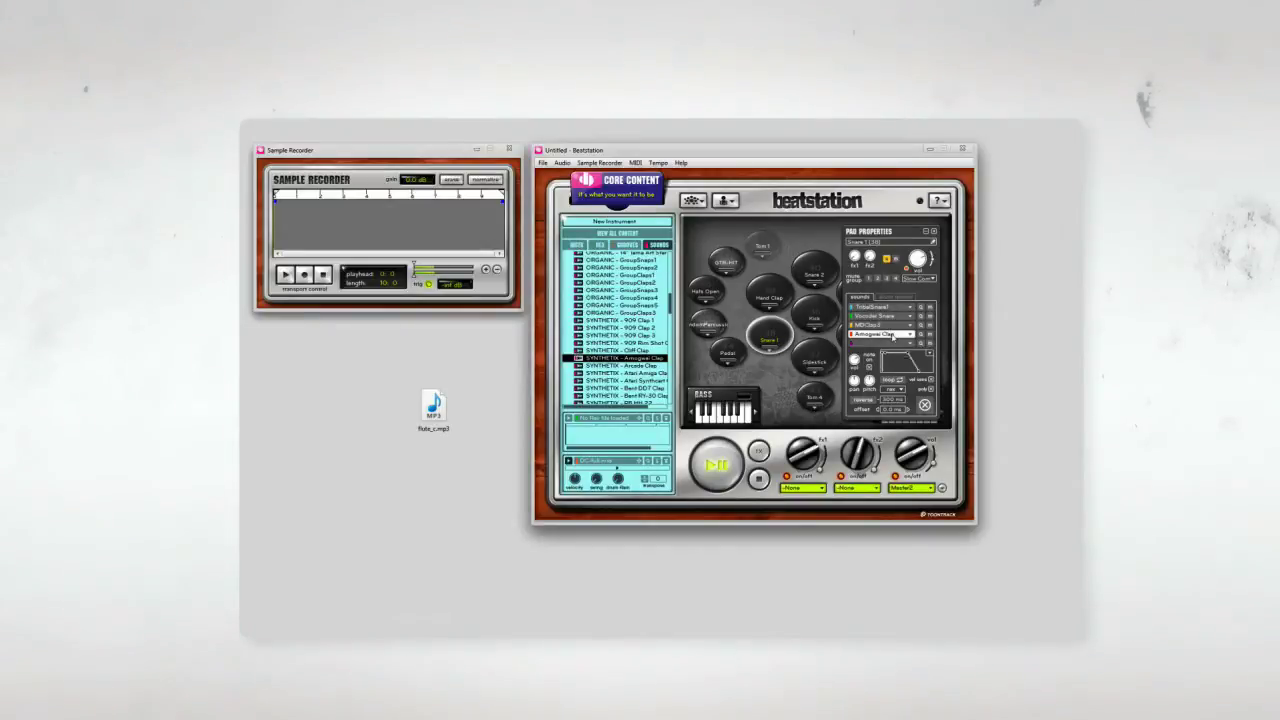
left_click_drag(854, 355, 855, 360)
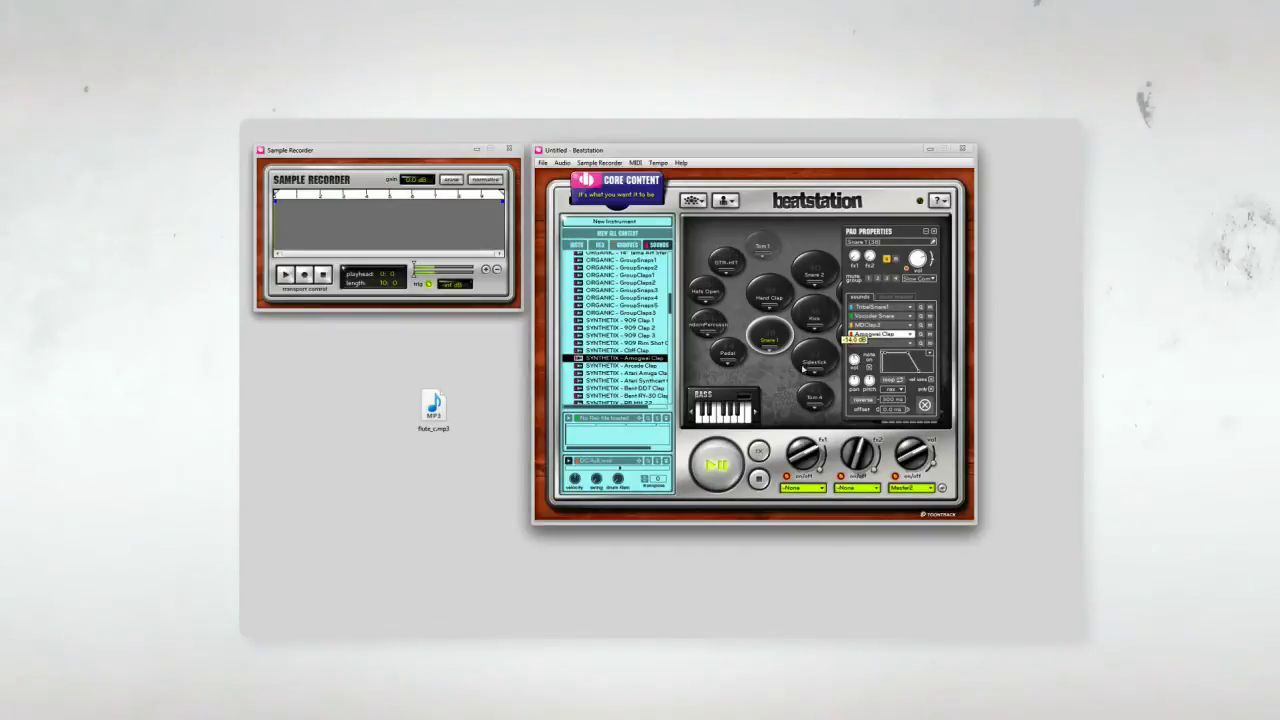
Stack the SYNTHETIX TR-909 Clap in the Snare 1 pad's fifth slot and mute the other four sounds
scroll(636, 368, "down", 5)
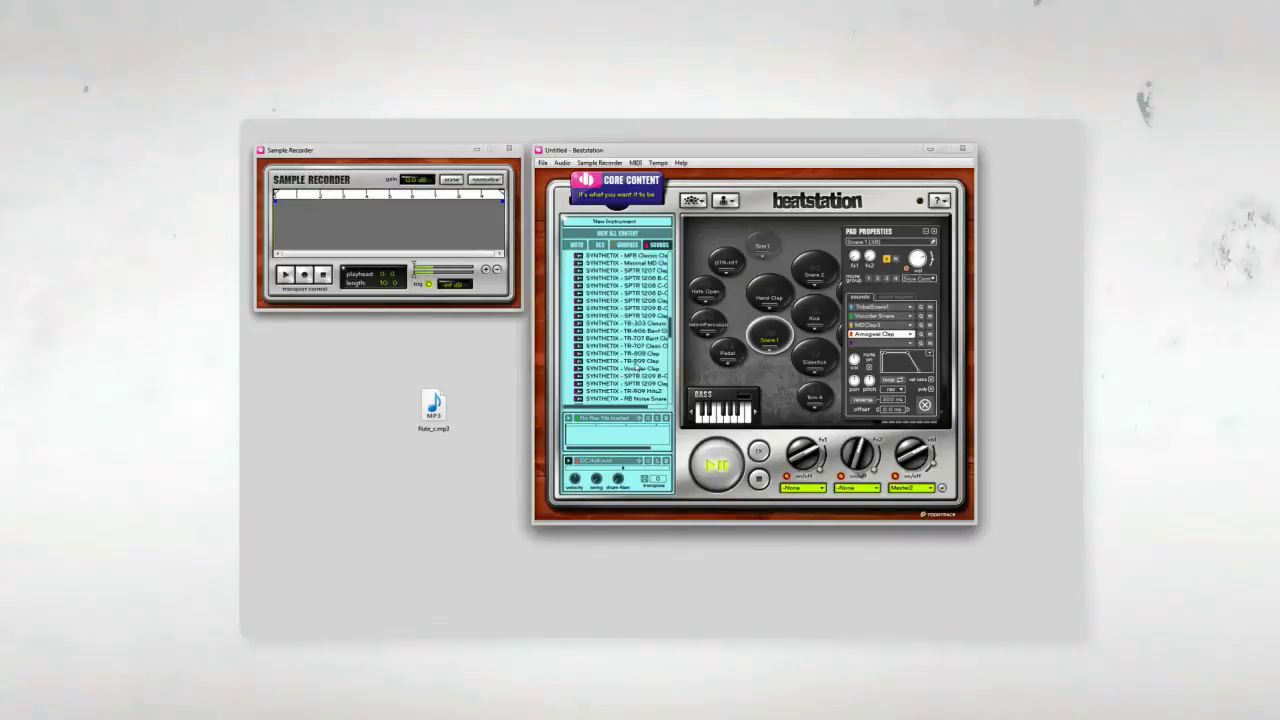
left_click_drag(636, 361, 886, 344)
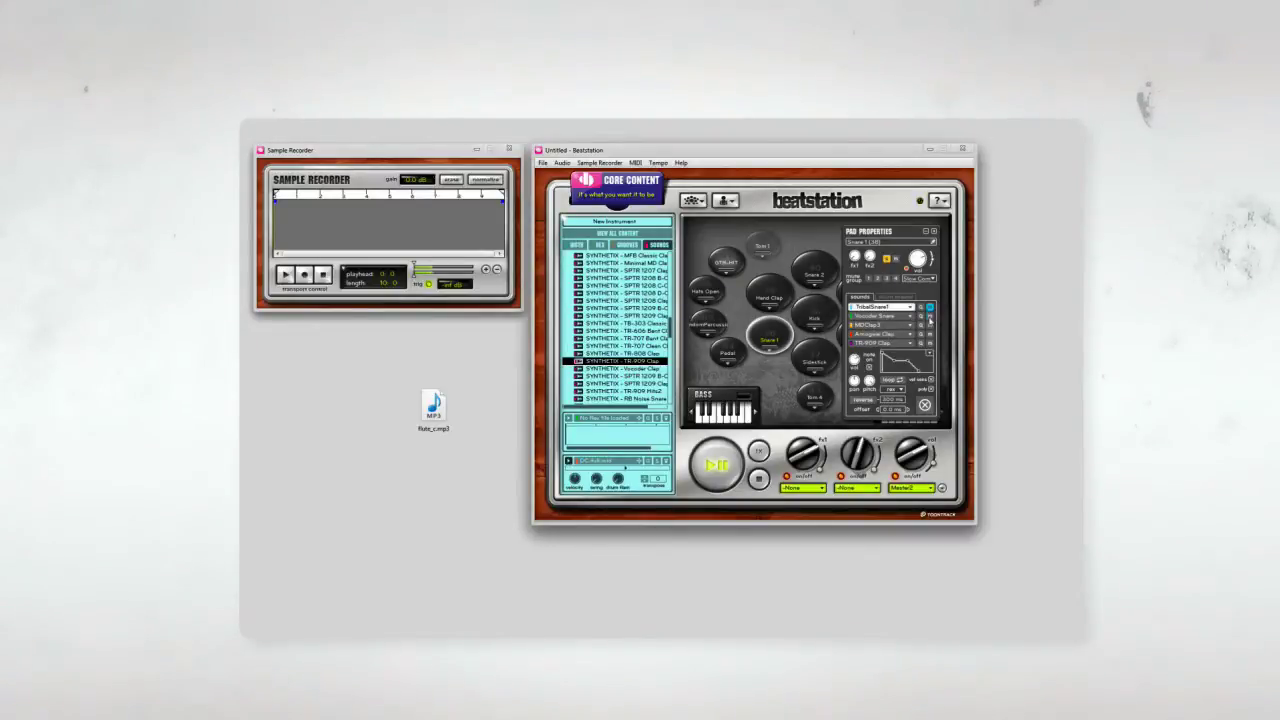
left_click(929, 316)
left_click(929, 325)
left_click(929, 334)
Adjust the TR-909 Clap's pitch and volume, and unmute the other sounds of the Snare 1 pad
left_click(898, 345)
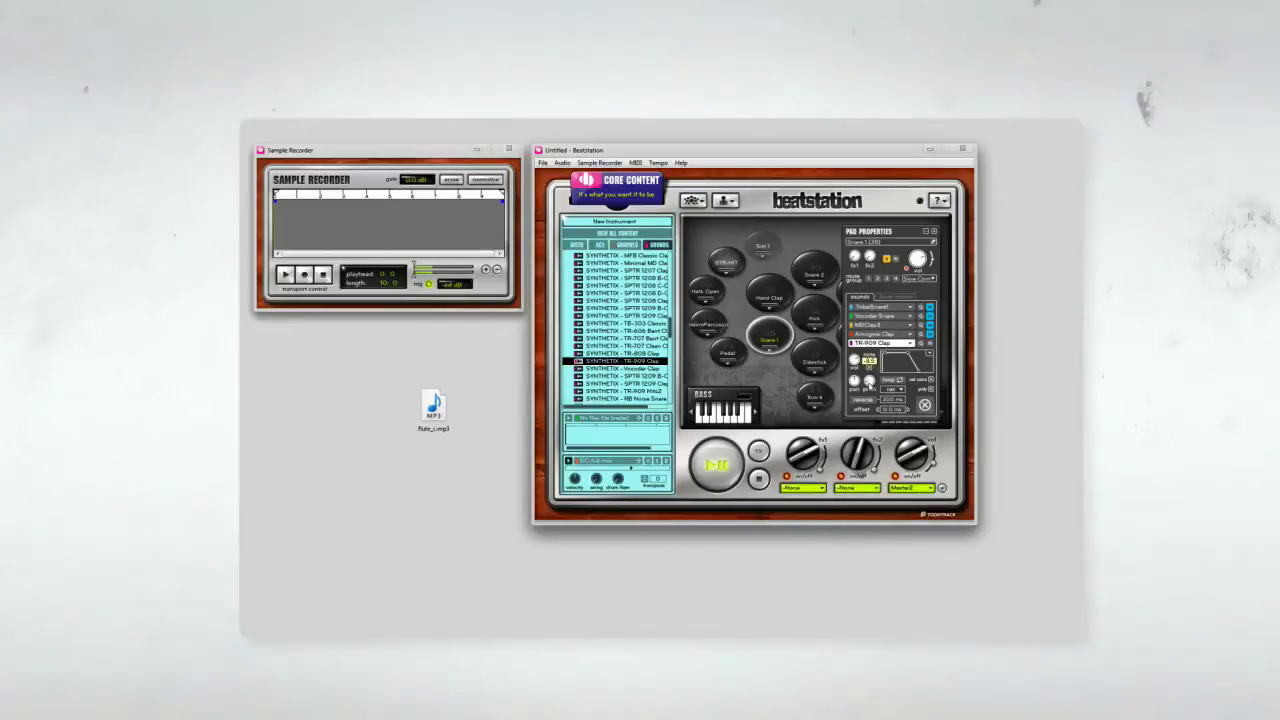
left_click_drag(869, 384, 854, 362)
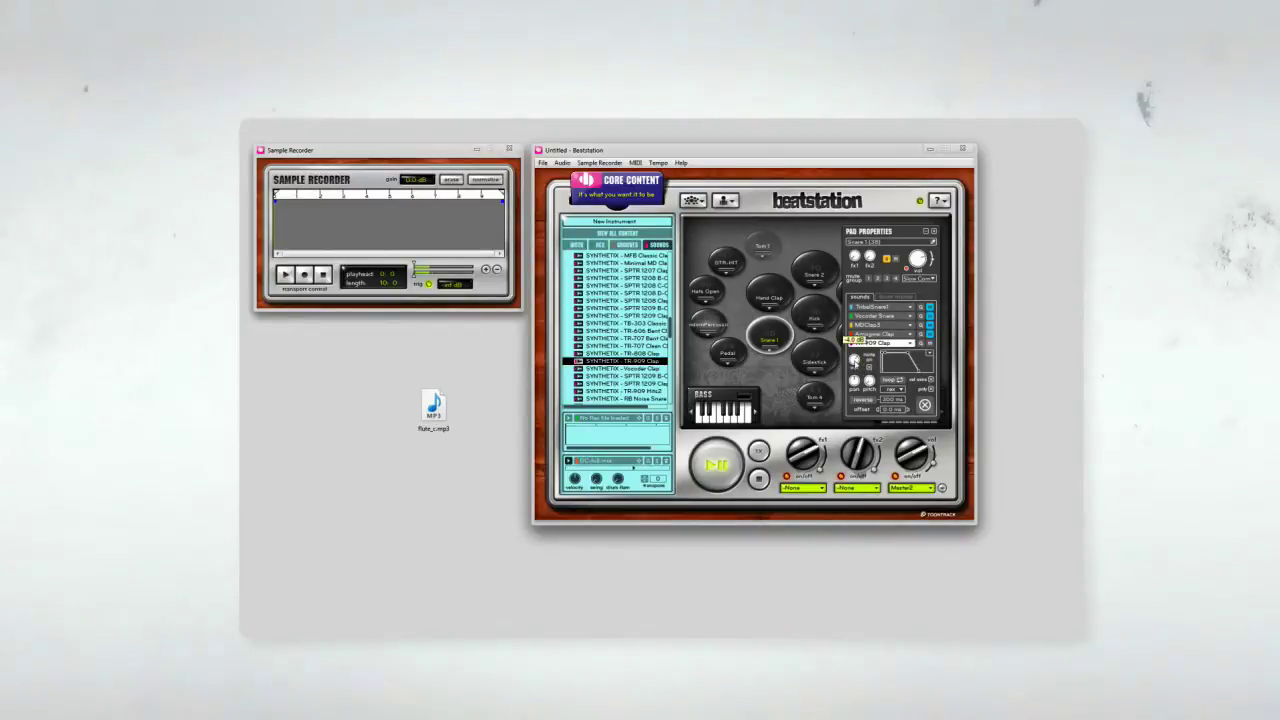
left_click(929, 315)
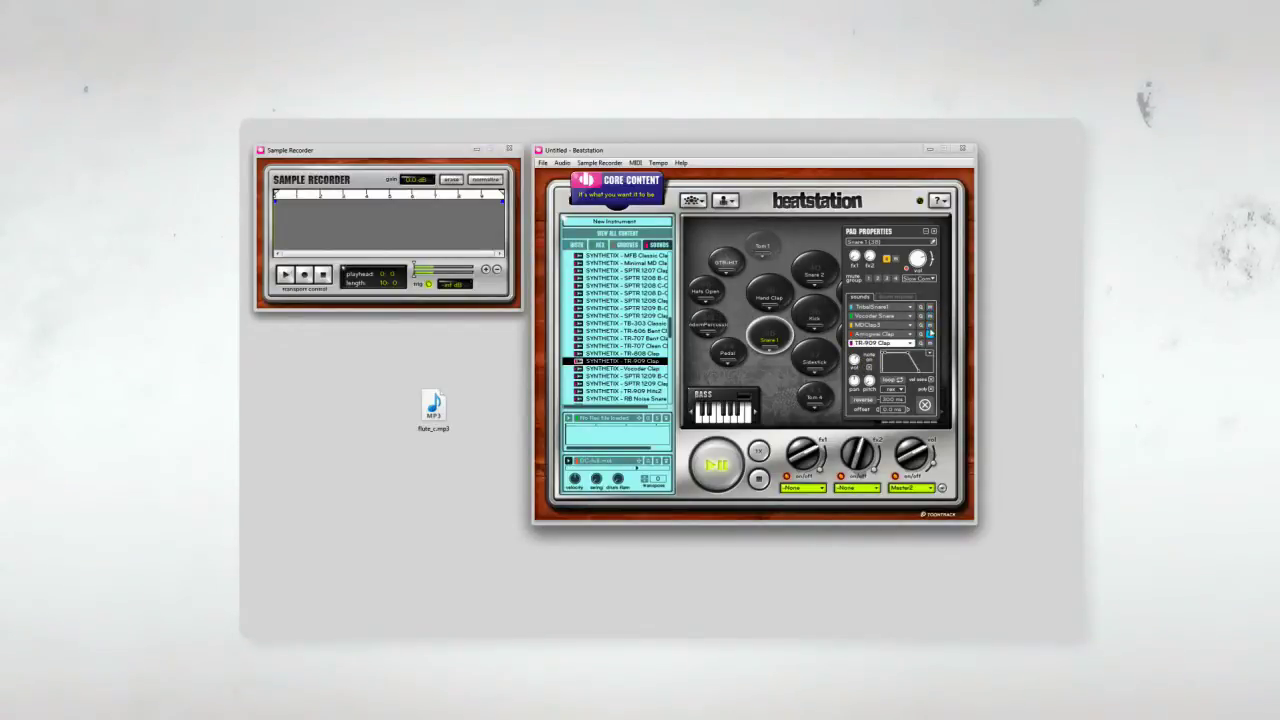
left_click(929, 334)
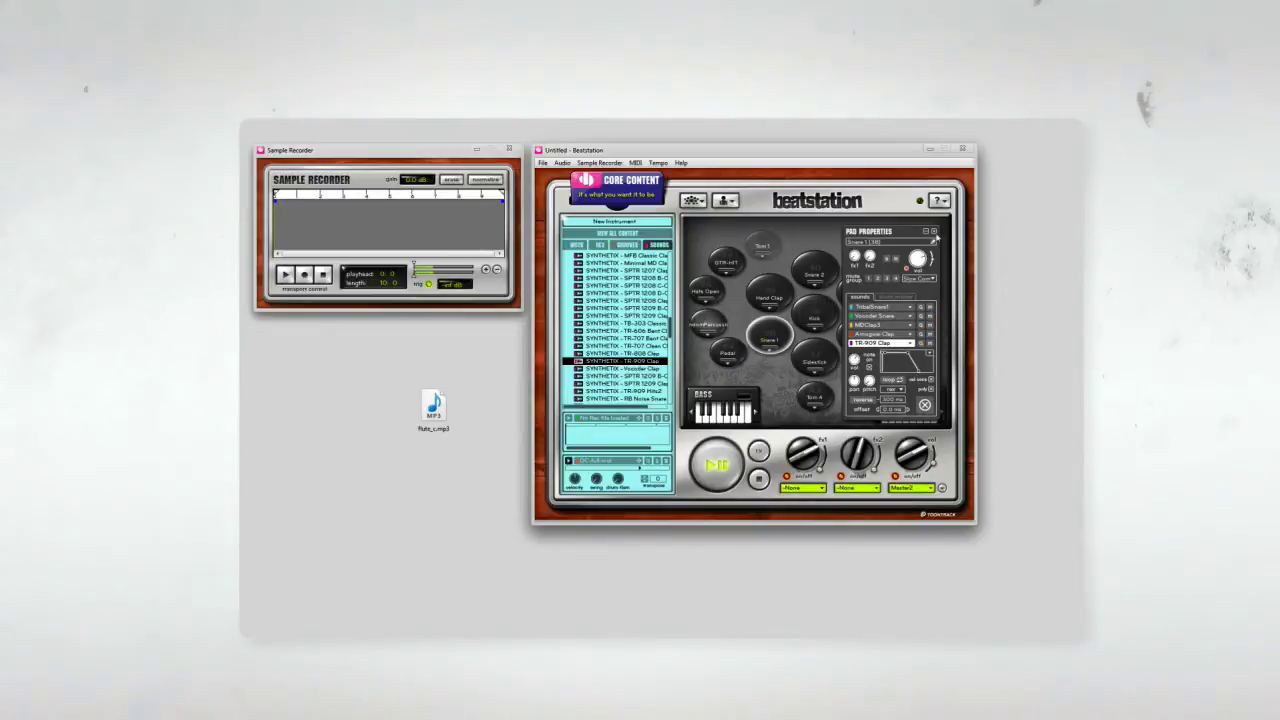
Close the Snare 1 pad's properties, open those of the Kick pad and solo it
left_click(934, 232)
left_click(814, 327)
left_click(886, 259)
Replace the Kick pad's sound with the ORGANIC Cajon sample from the Kick sounds
left_click_drag(668, 326, 669, 252)
left_click(570, 292)
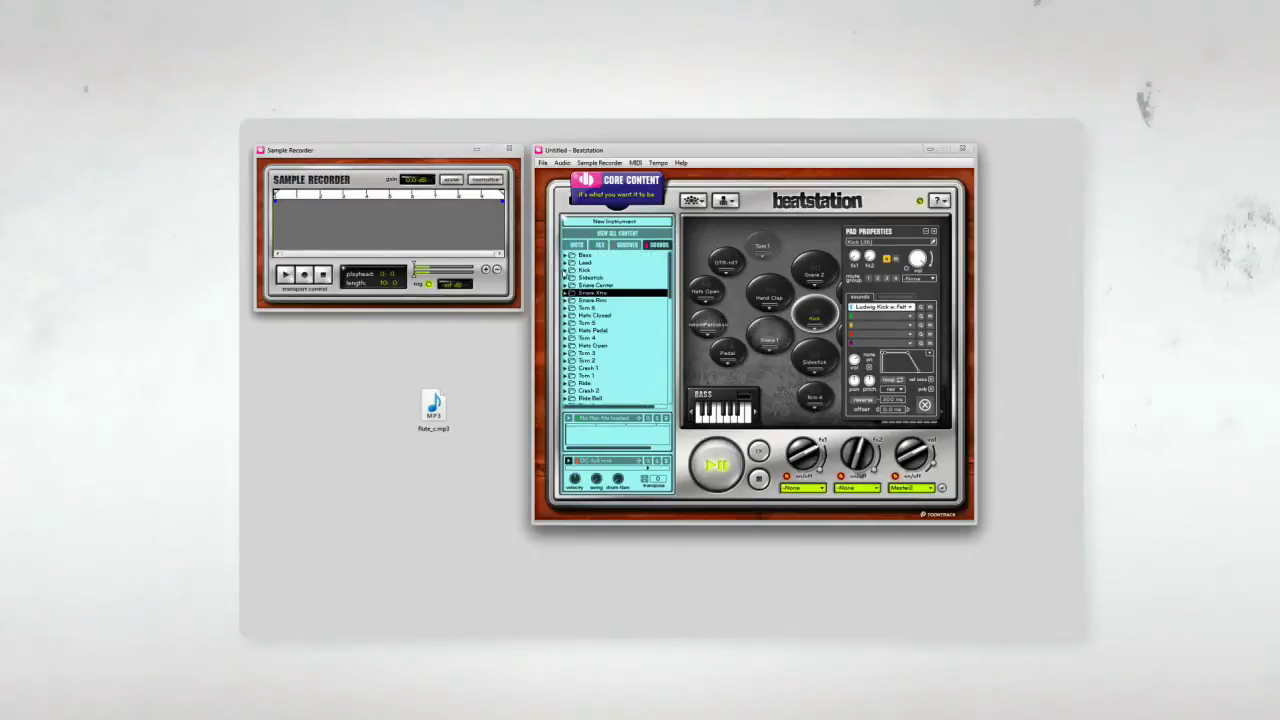
left_click(566, 271)
scroll(606, 342, "down", 10)
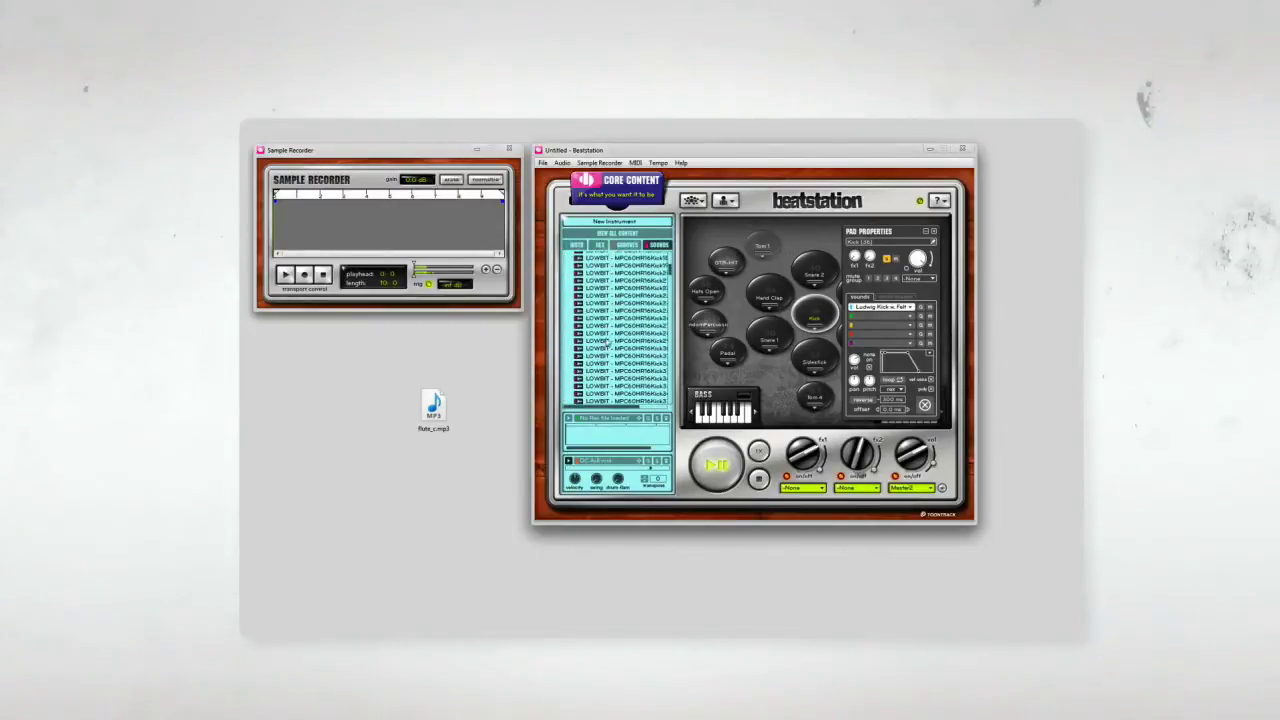
scroll(609, 345, "down", 5)
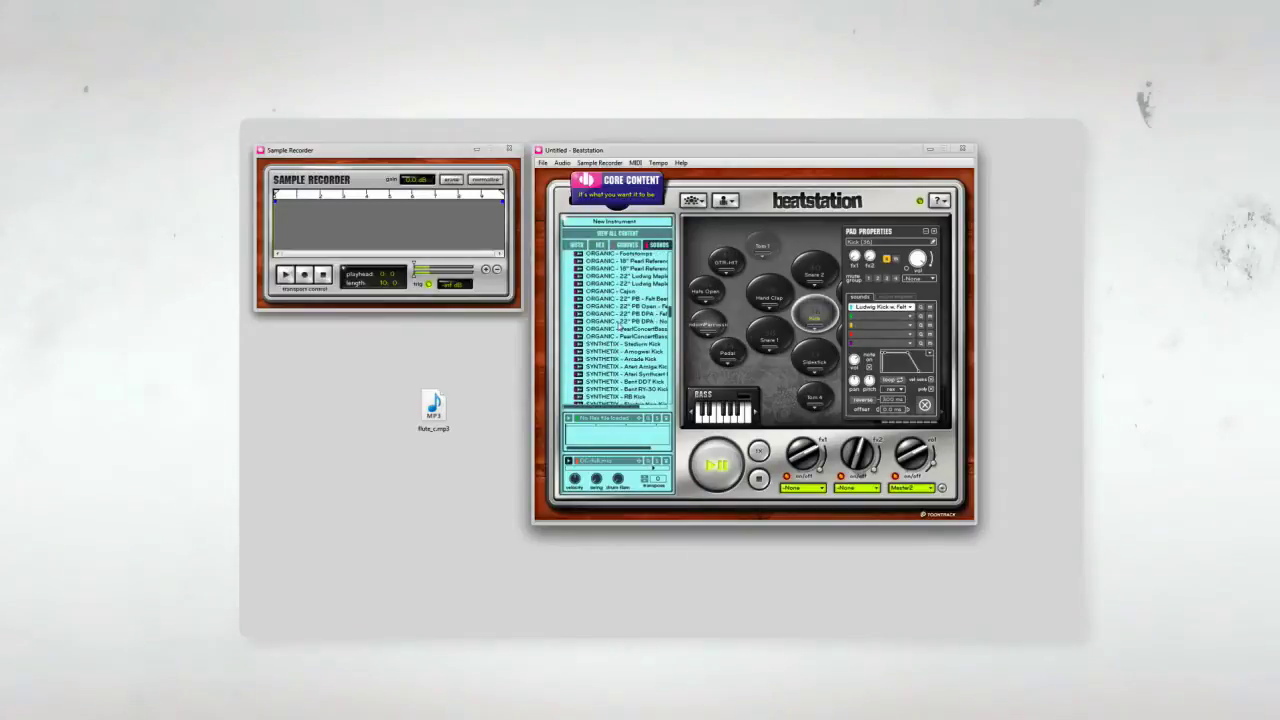
left_click(615, 291)
left_click_drag(868, 321, 866, 308)
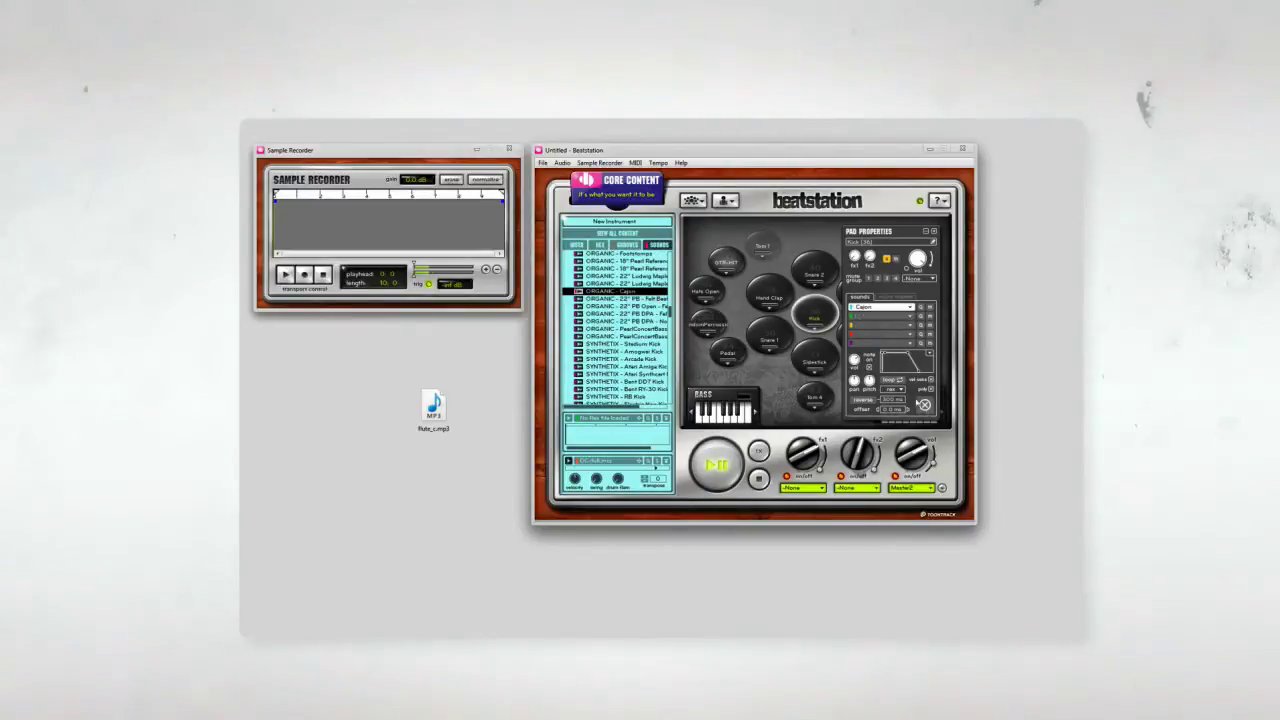
mouse_move(870, 382)
Stack 808 Kick Dull Long and LOWBIT MDPerc21 in the Kick pad's second and third slots, and lower MDPerc21's volume
scroll(622, 355, "down", 5)
left_click_drag(651, 352, 880, 316)
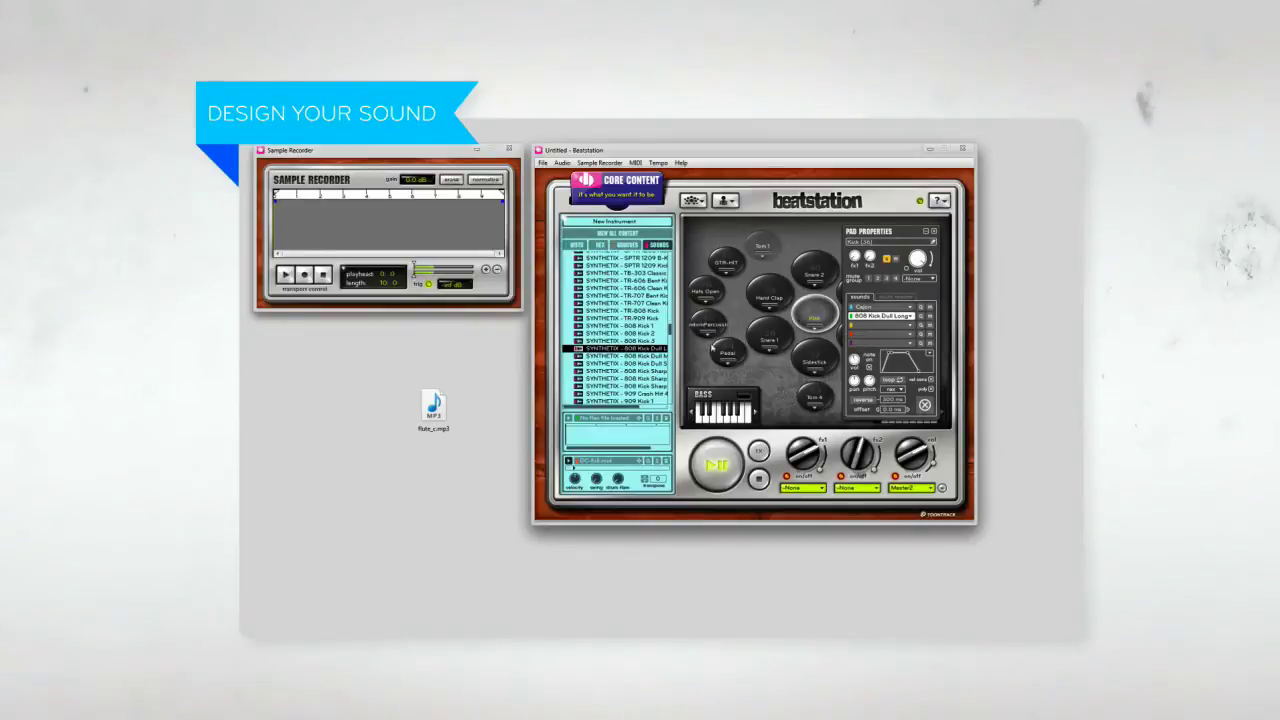
left_click_drag(672, 329, 672, 385)
left_click_drag(641, 320, 888, 330)
left_click(893, 326)
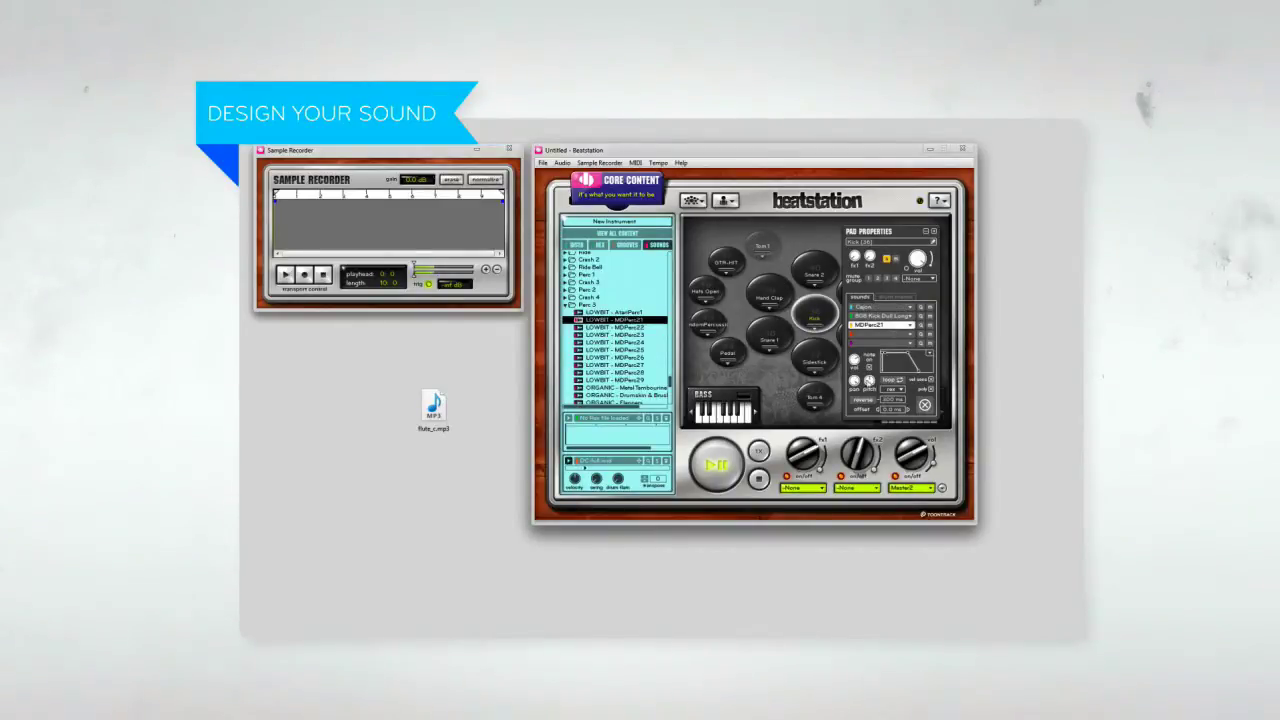
left_click_drag(854, 358, 854, 363)
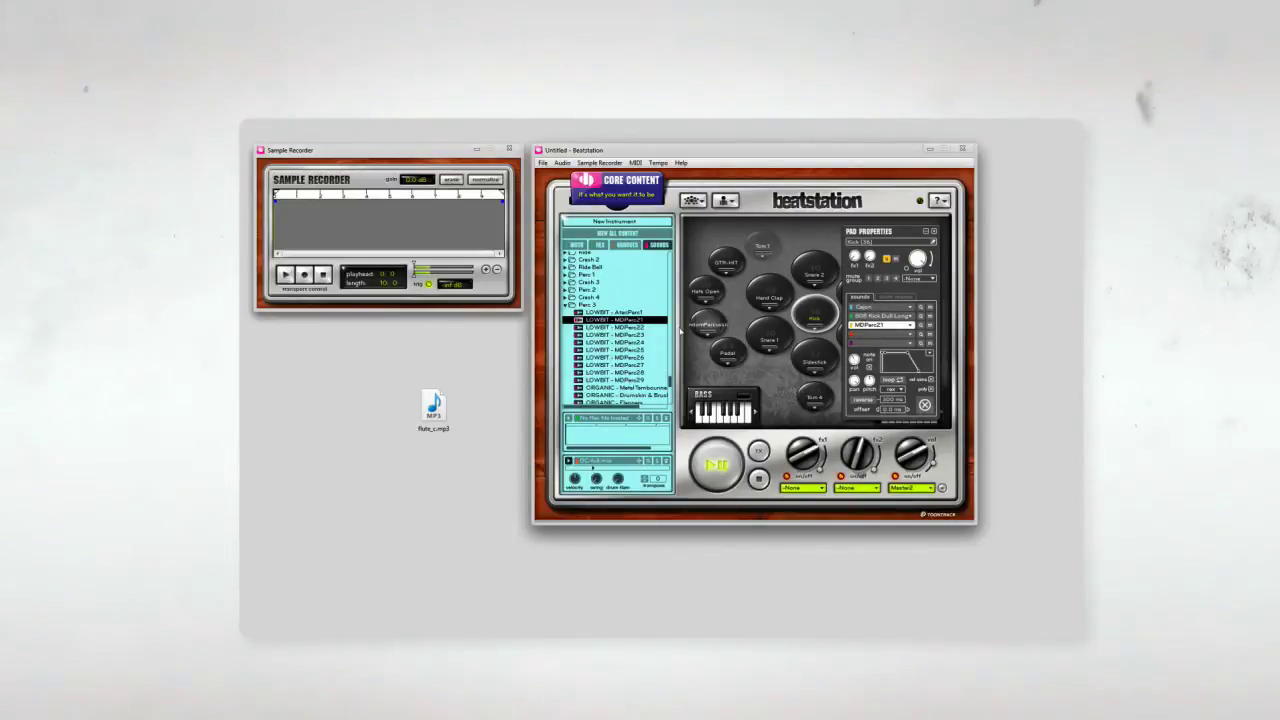
Stack the SYNTHETIX RB Noise Snare from the Snare Xtra sounds in the Kick pad's fourth slot
left_click(568, 305)
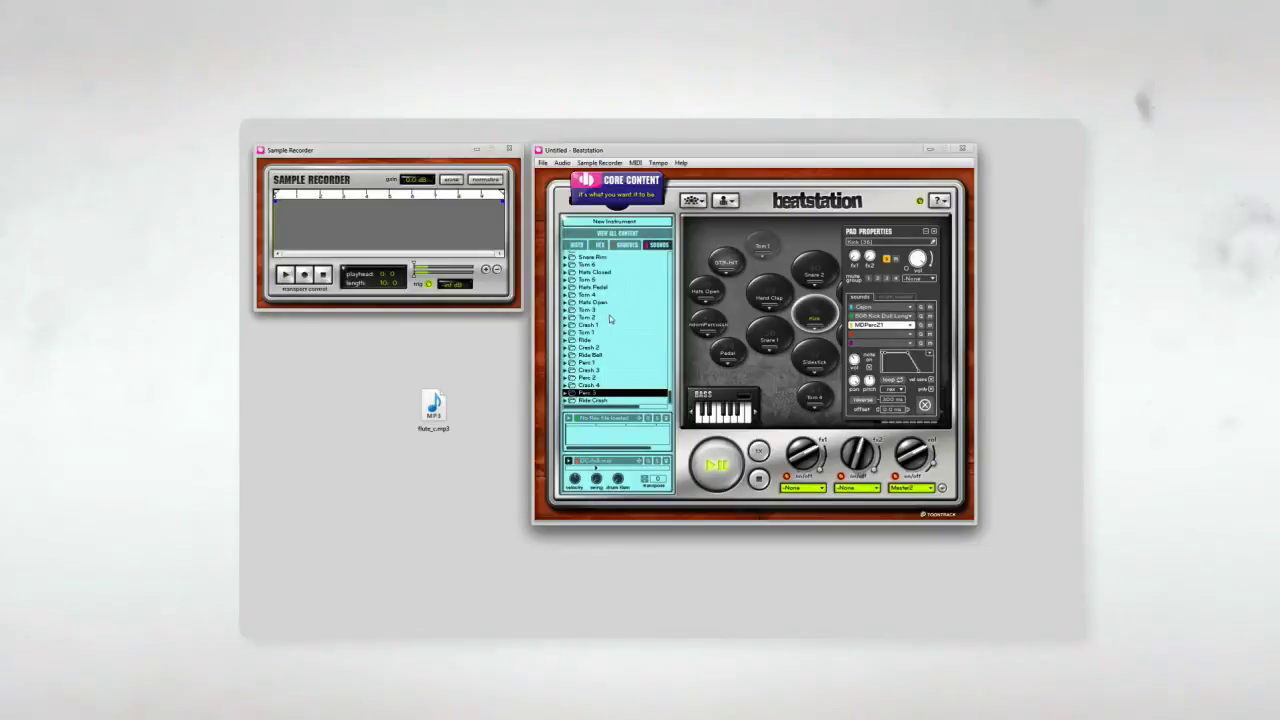
scroll(610, 318, "up", 6)
left_click_drag(668, 374, 672, 250)
left_click(566, 270)
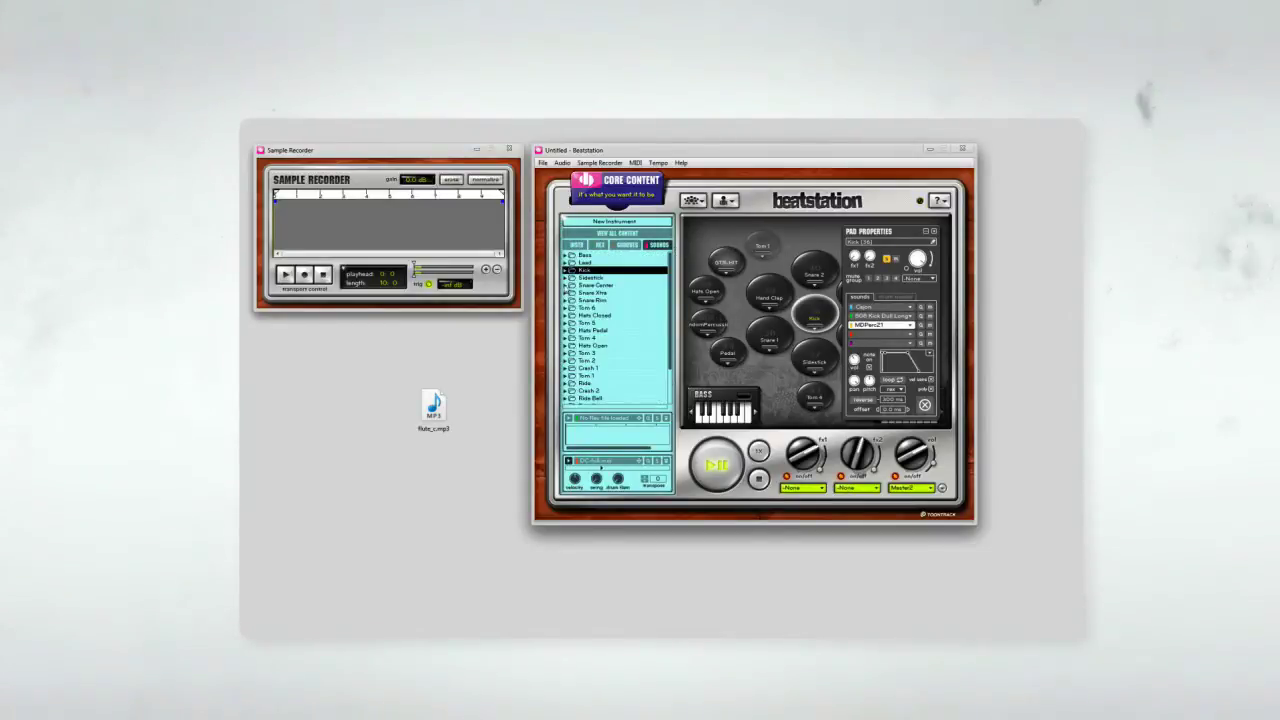
left_click(566, 292)
left_click_drag(673, 284, 890, 334)
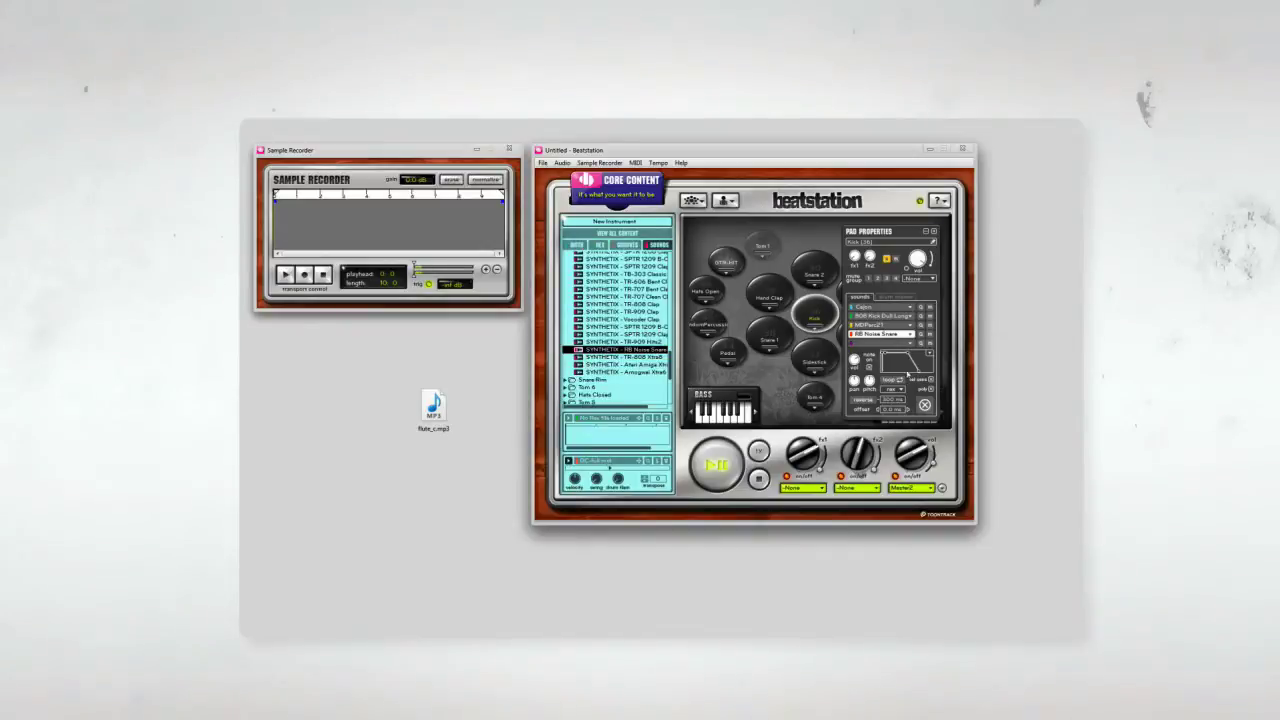
Reverse the RB Noise Snare, lower its pitch to -12 and adjust its volume
left_click(862, 399)
left_click_drag(870, 381, 872, 388)
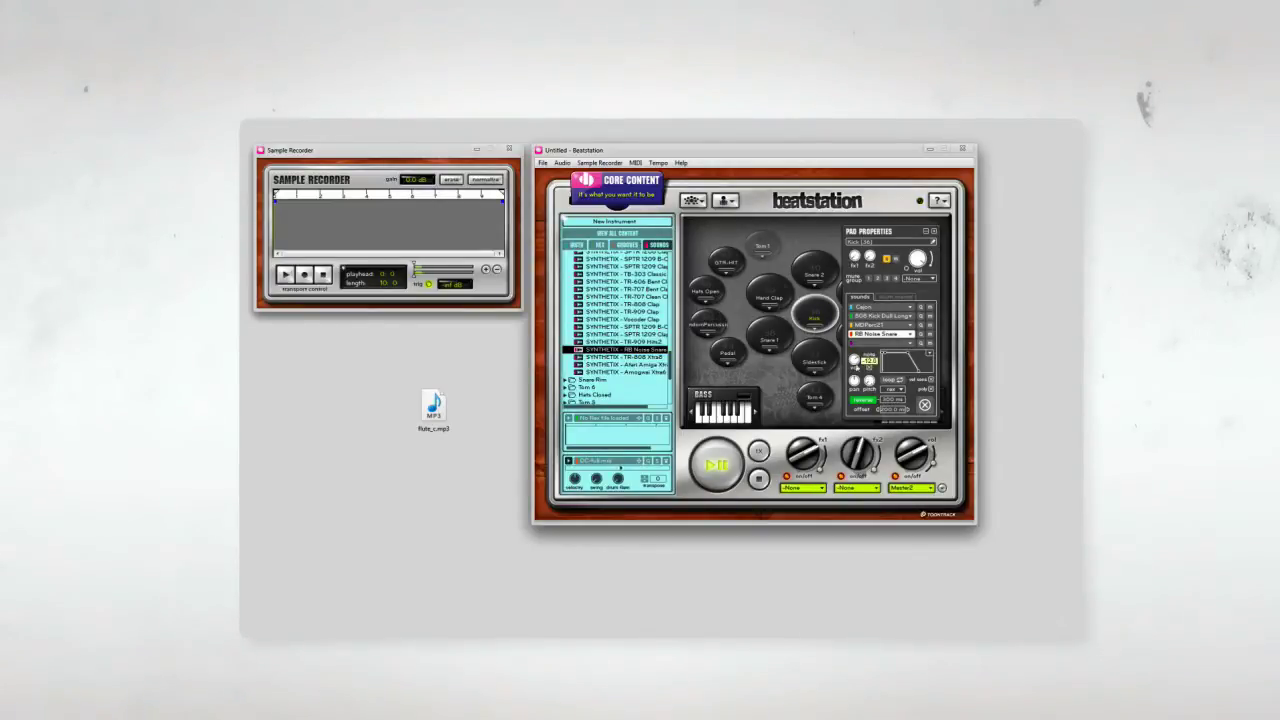
mouse_move(855, 362)
left_click_drag(853, 362, 853, 364)
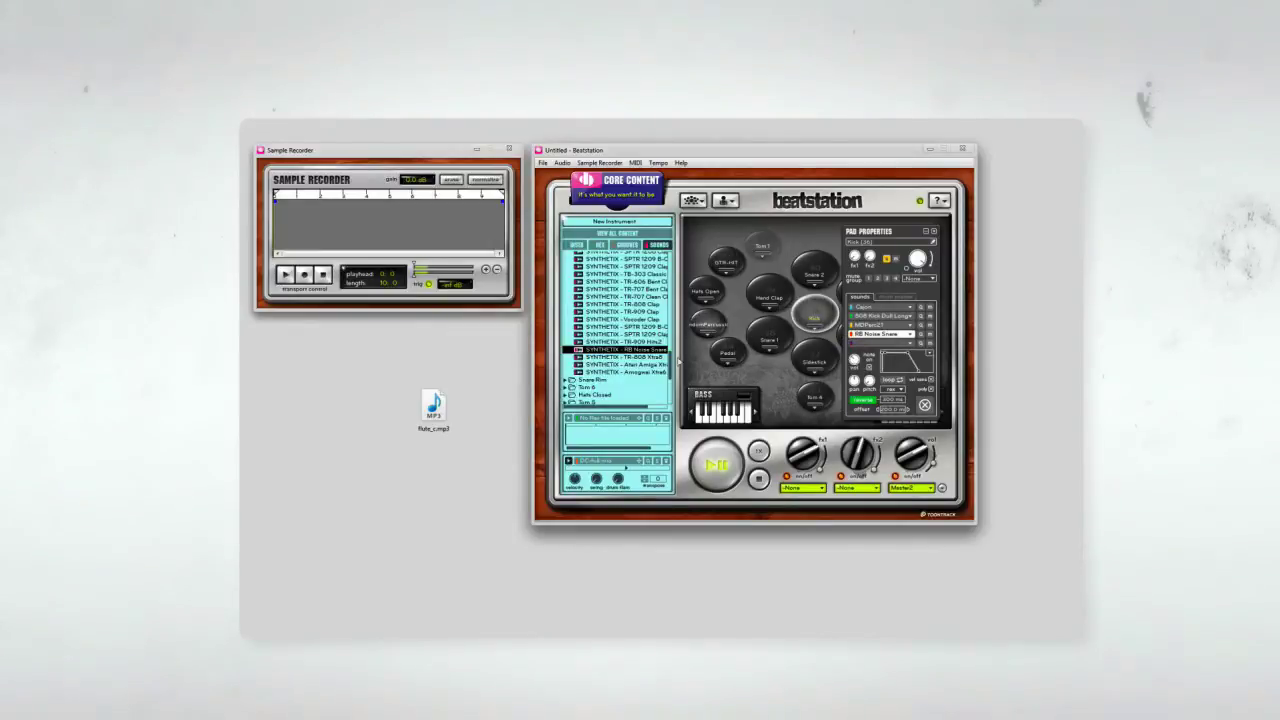
Stack an ORGANIC Body Sounds sample in the Kick pad's fifth slot and assign the Kick - Metal3 insert effect to the pad
scroll(670, 310, "up", 10)
left_click_drag(660, 310, 899, 347)
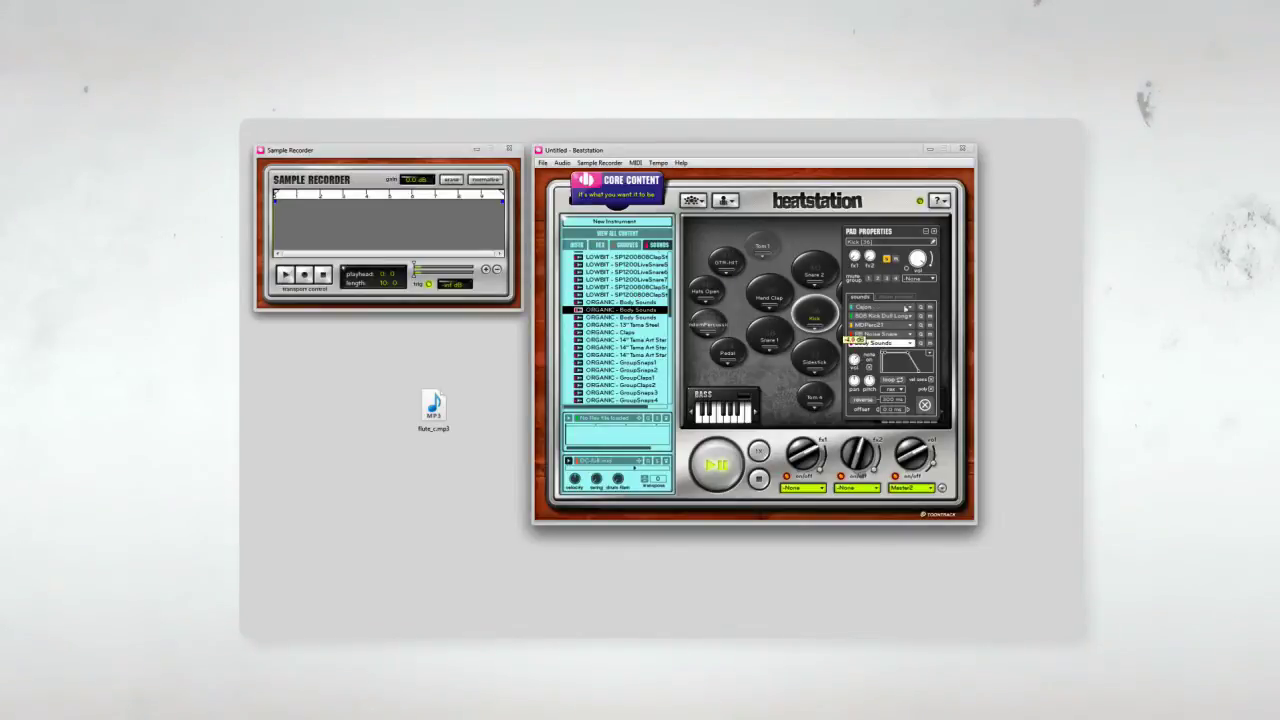
left_click(920, 278)
mouse_move(932, 376)
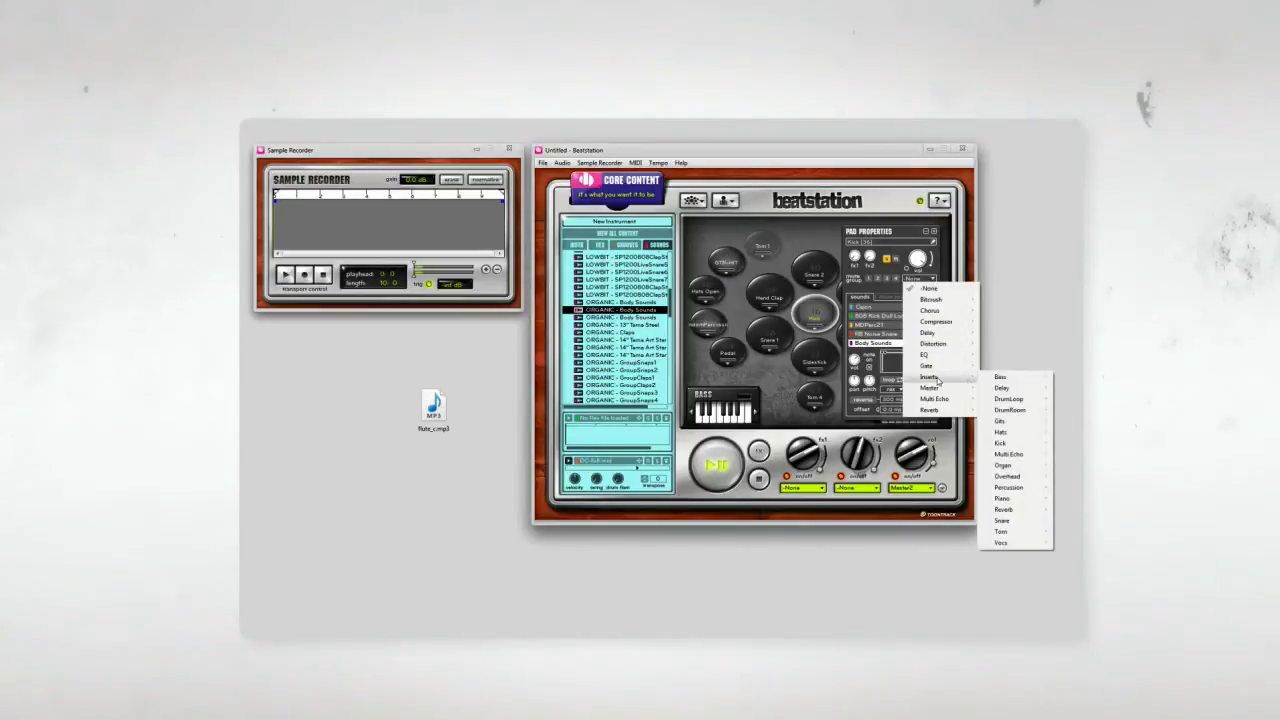
mouse_move(1004, 443)
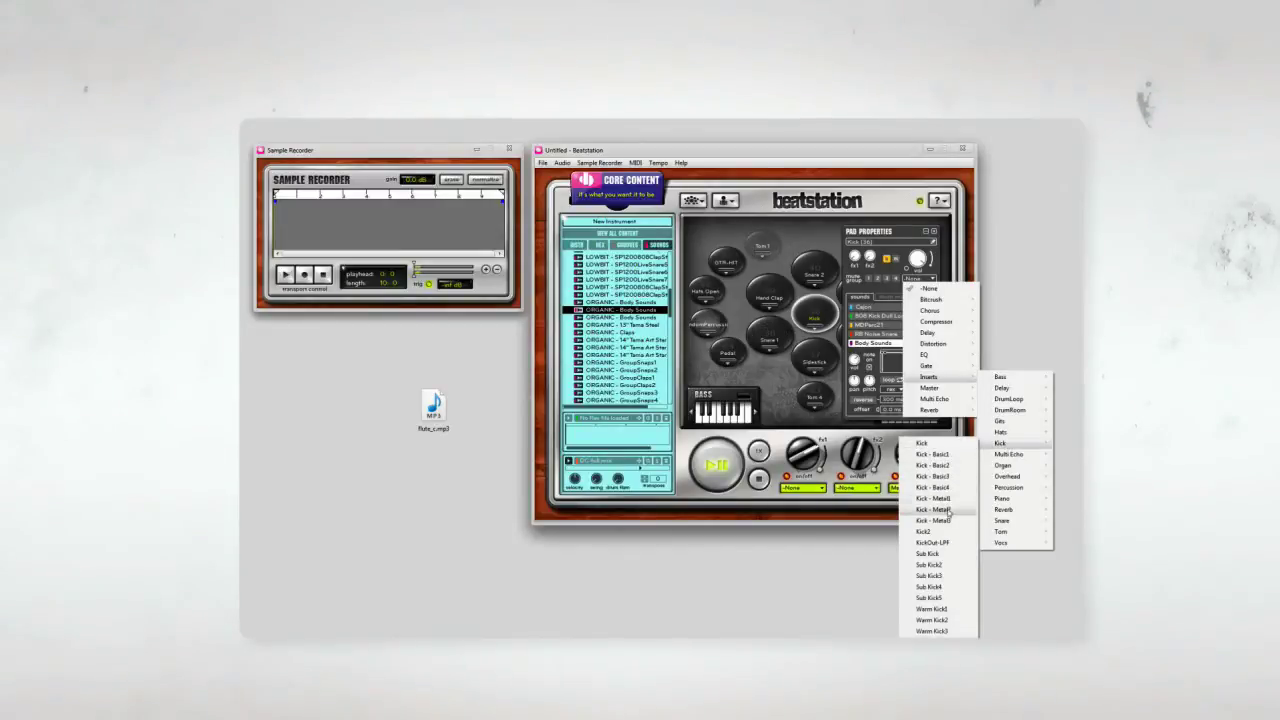
left_click(933, 520)
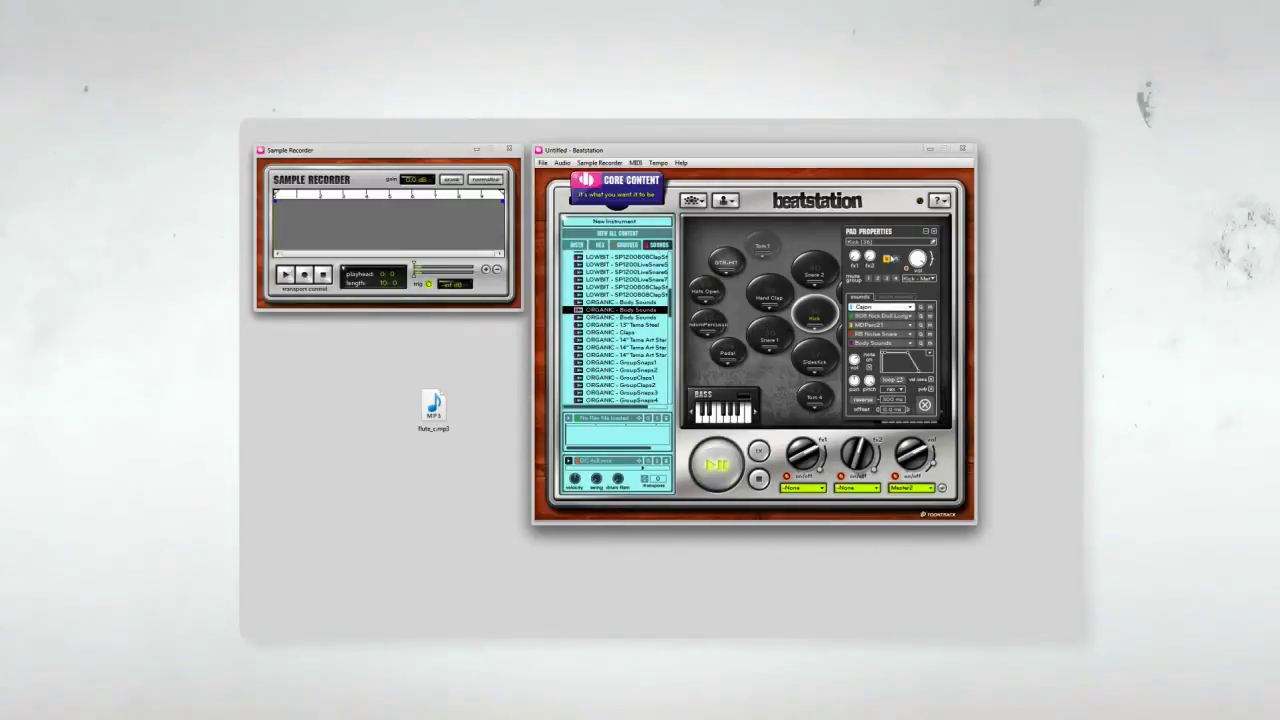
left_click(934, 231)
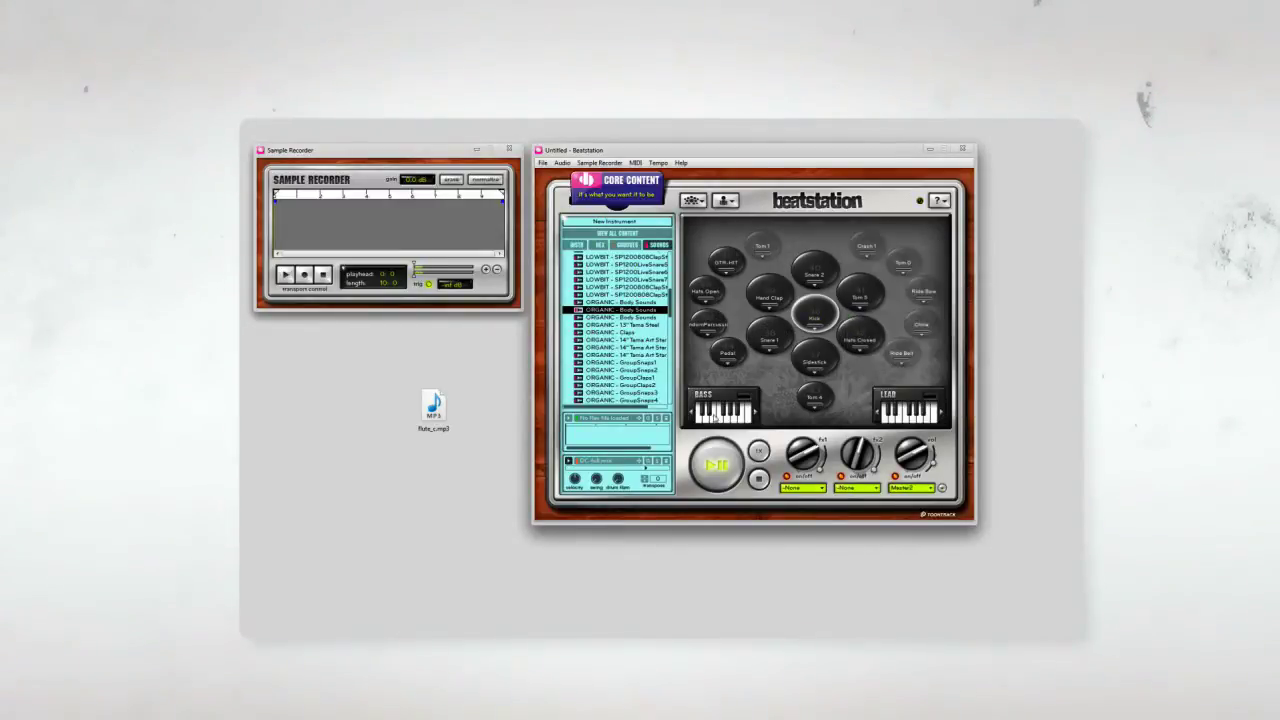
Open the Bass instrument's properties and record a new sample in the Sample Recorder
left_click(718, 405)
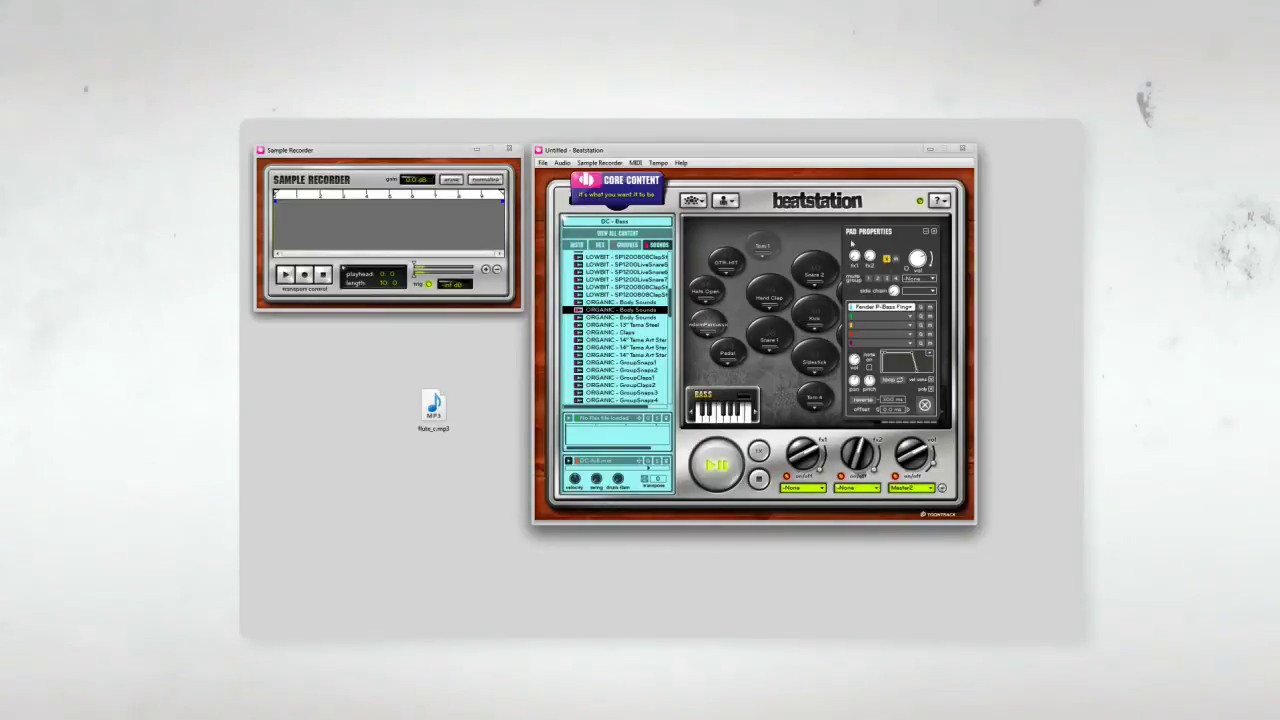
left_click(304, 274)
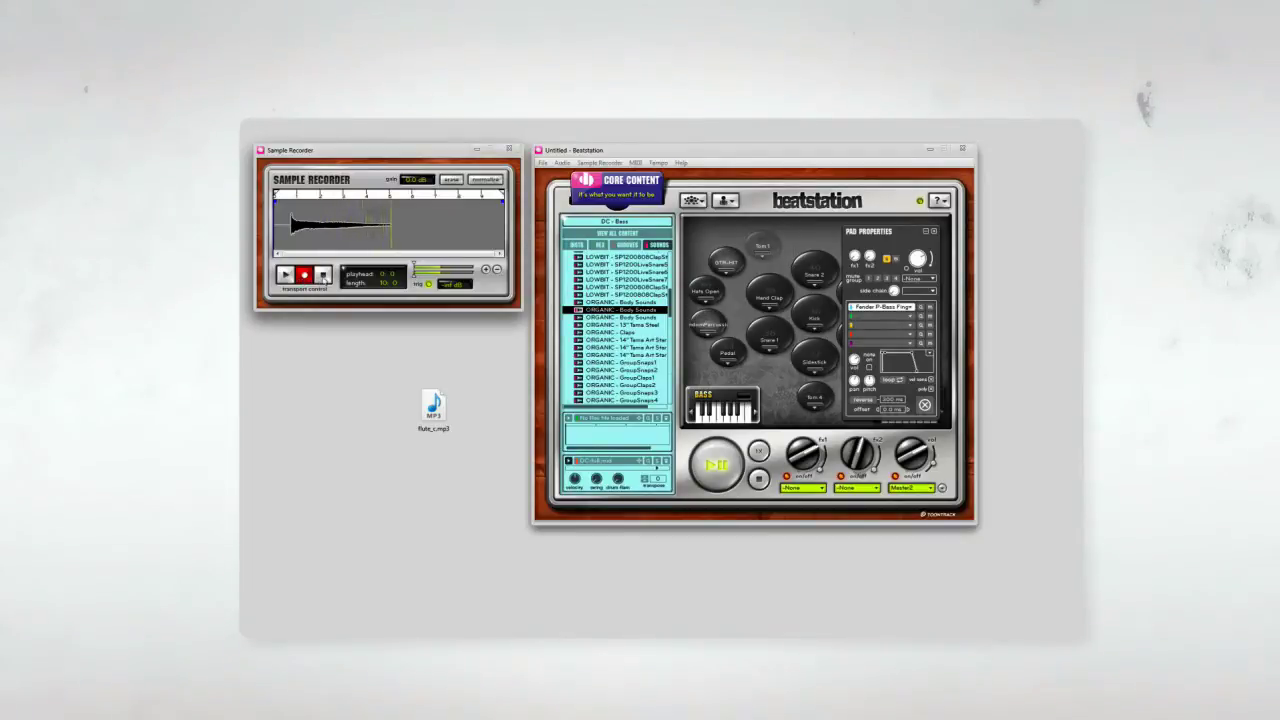
left_click(323, 275)
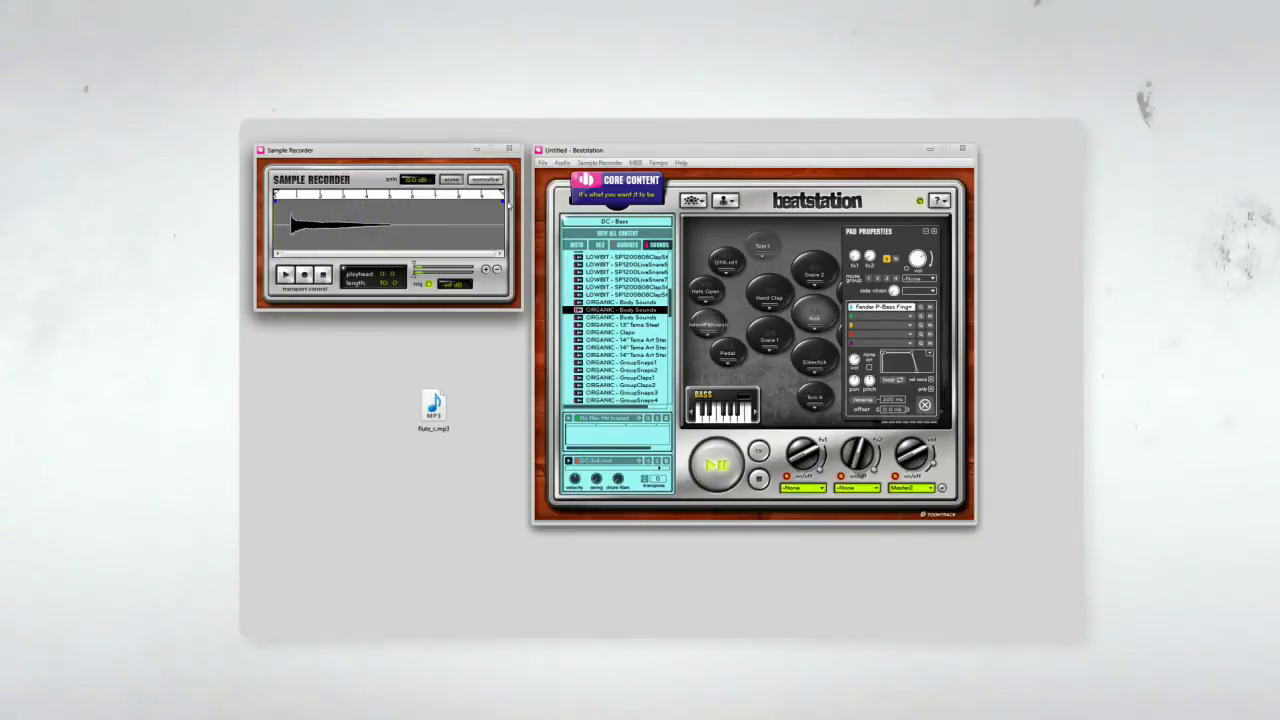
Trim the recording's silent start and unused end, leaving about 4.12 seconds that begin right at the note's attack
left_click_drag(418, 198, 387, 196)
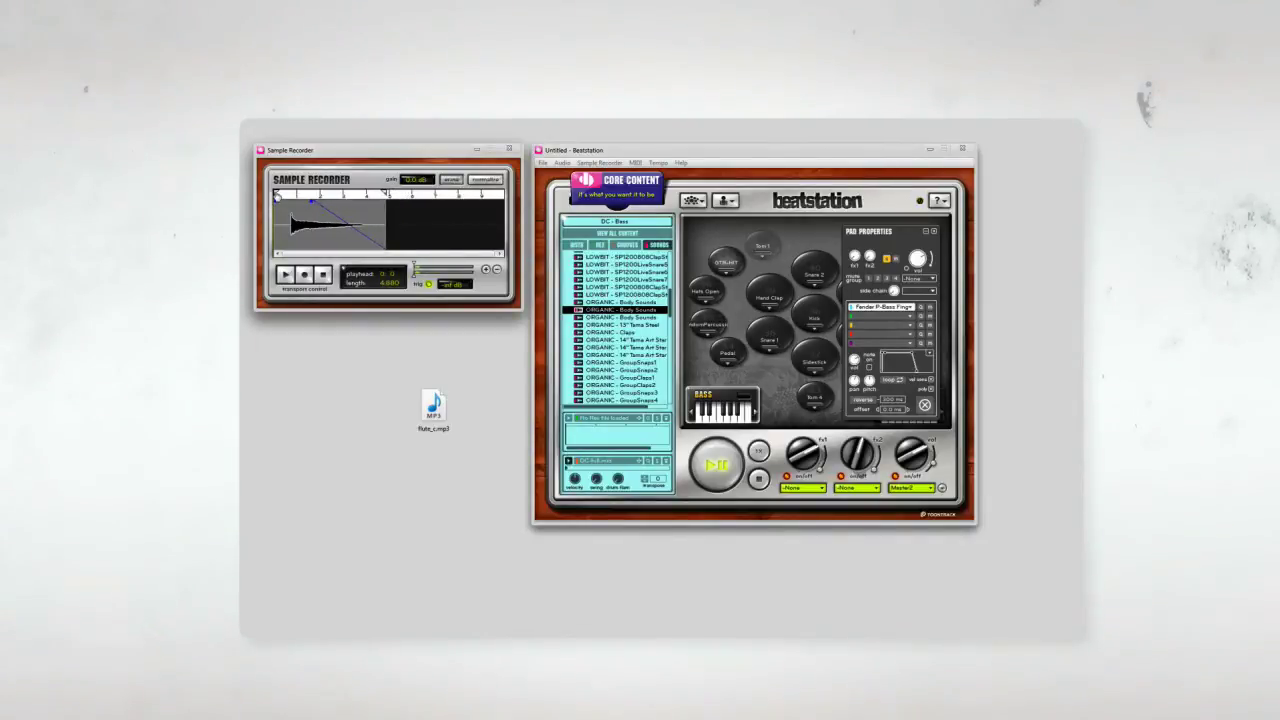
left_click_drag(277, 196, 292, 195)
left_click(486, 270)
left_click(486, 270)
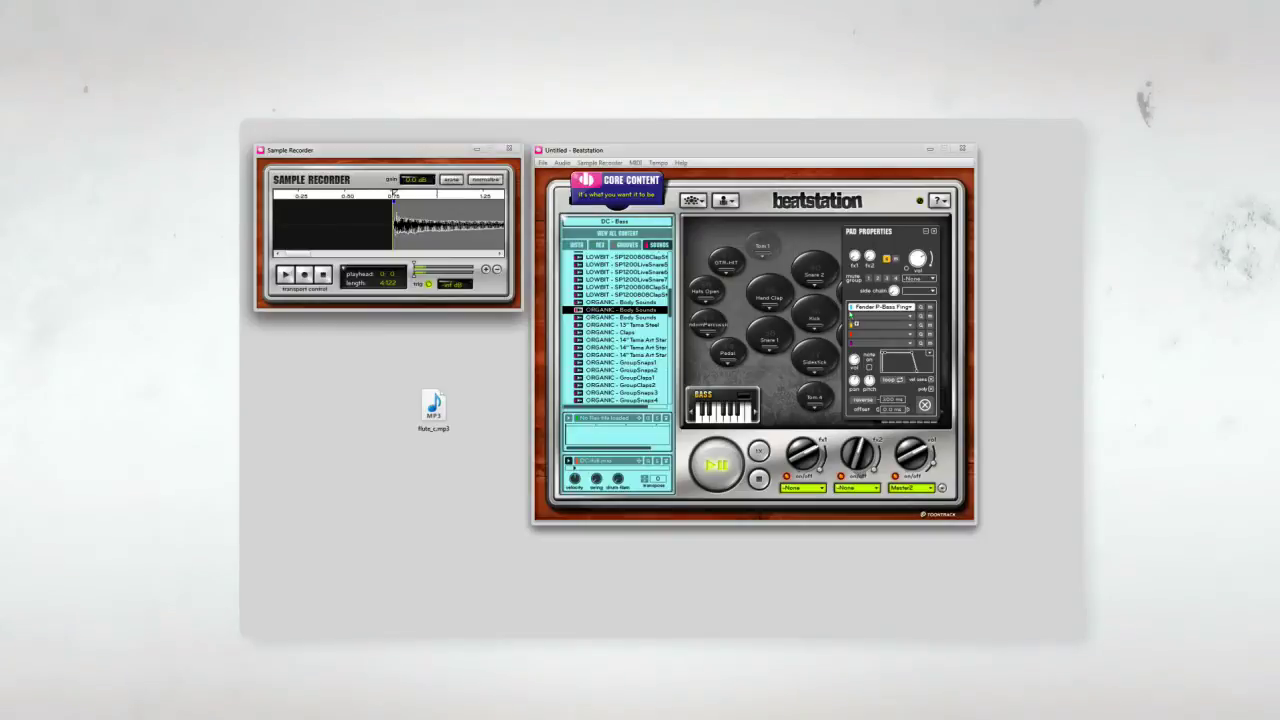
Load the trimmed recording into the Bass instrument's second and third slots with root key C, and lower the second slot's volume
left_click_drag(849, 314, 866, 319)
left_click(804, 377)
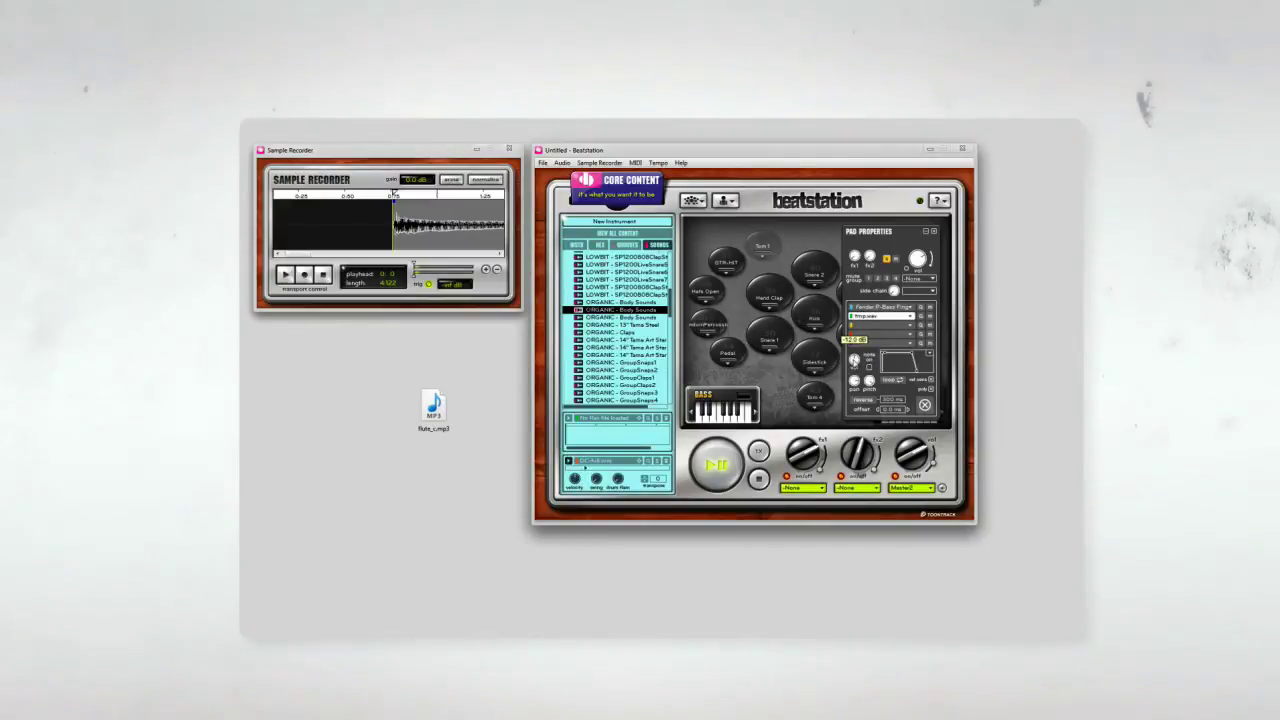
left_click_drag(445, 226, 895, 328)
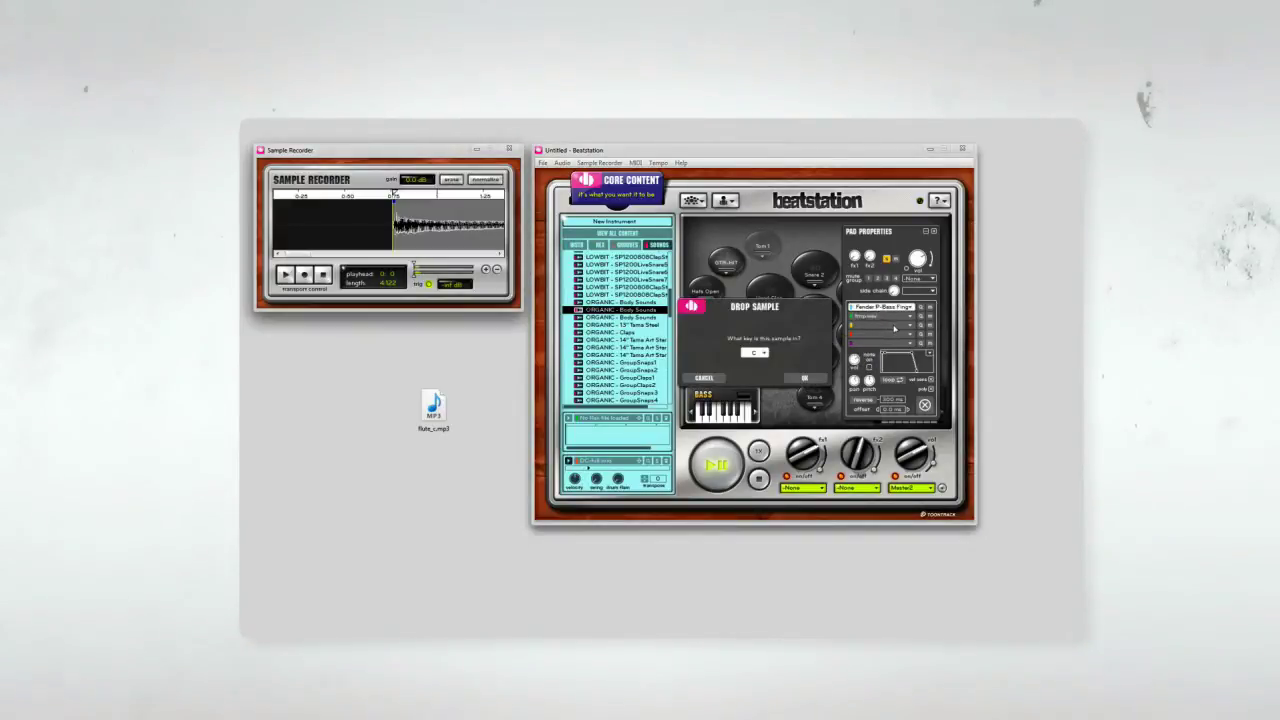
key("Return")
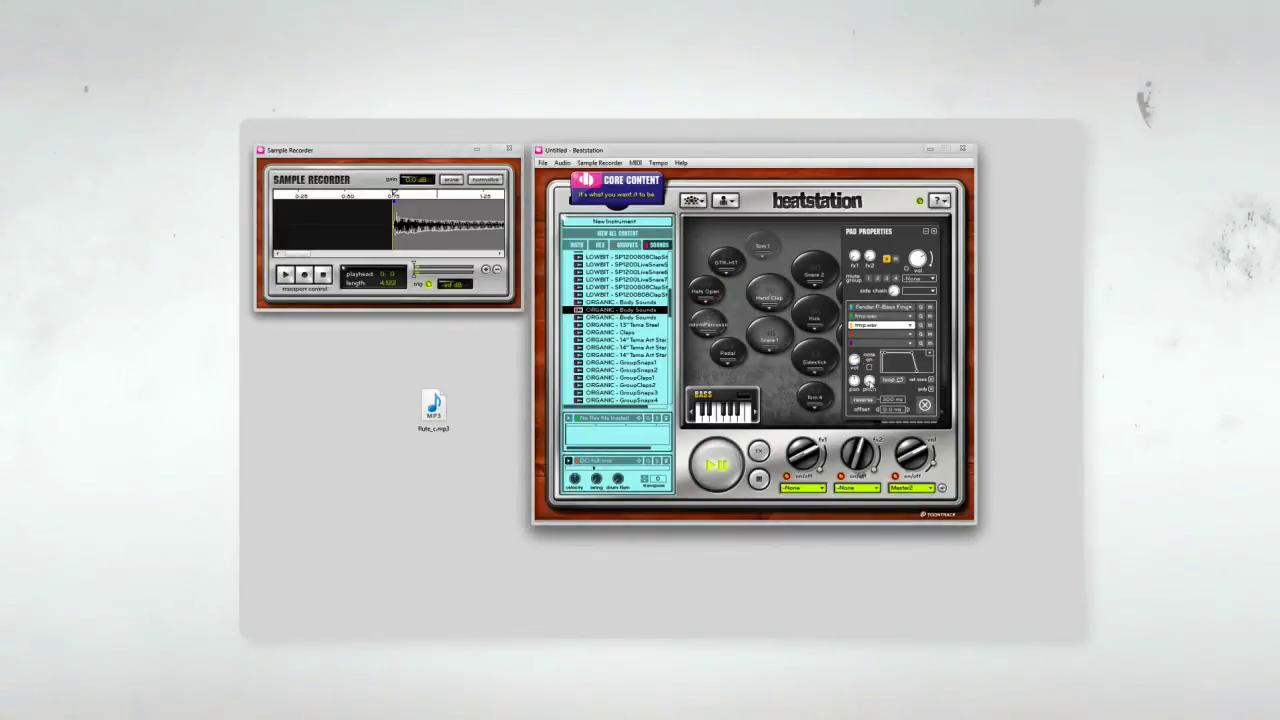
mouse_move(855, 362)
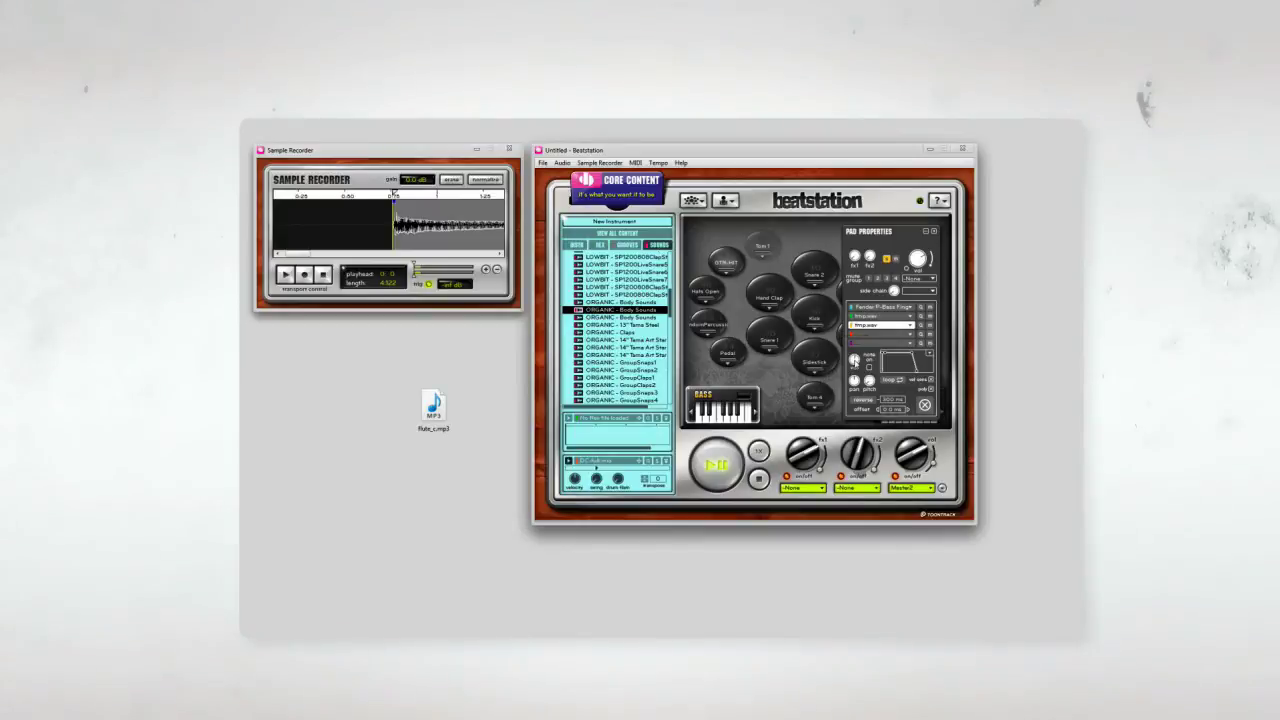
left_click(932, 232)
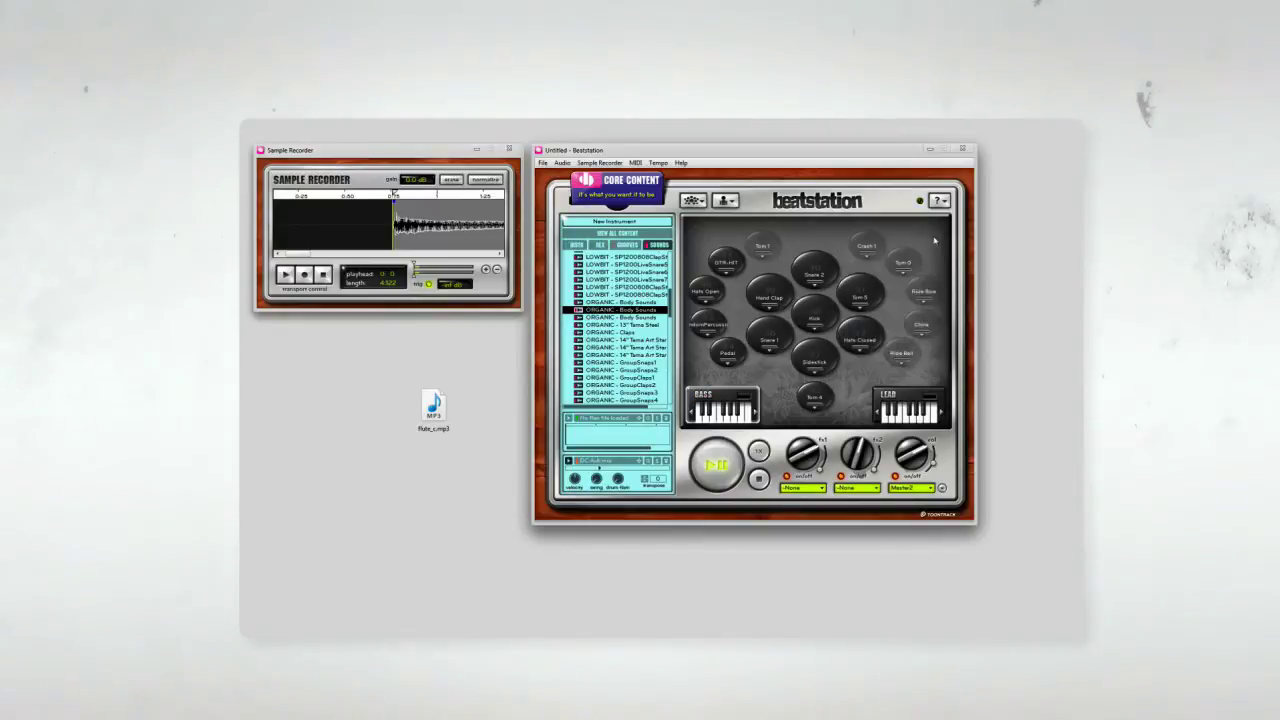
Load flute_c.mp3 from the desktop into the Lead instrument's second slot, below the Rhodes sound
left_click(906, 384)
left_click(887, 259)
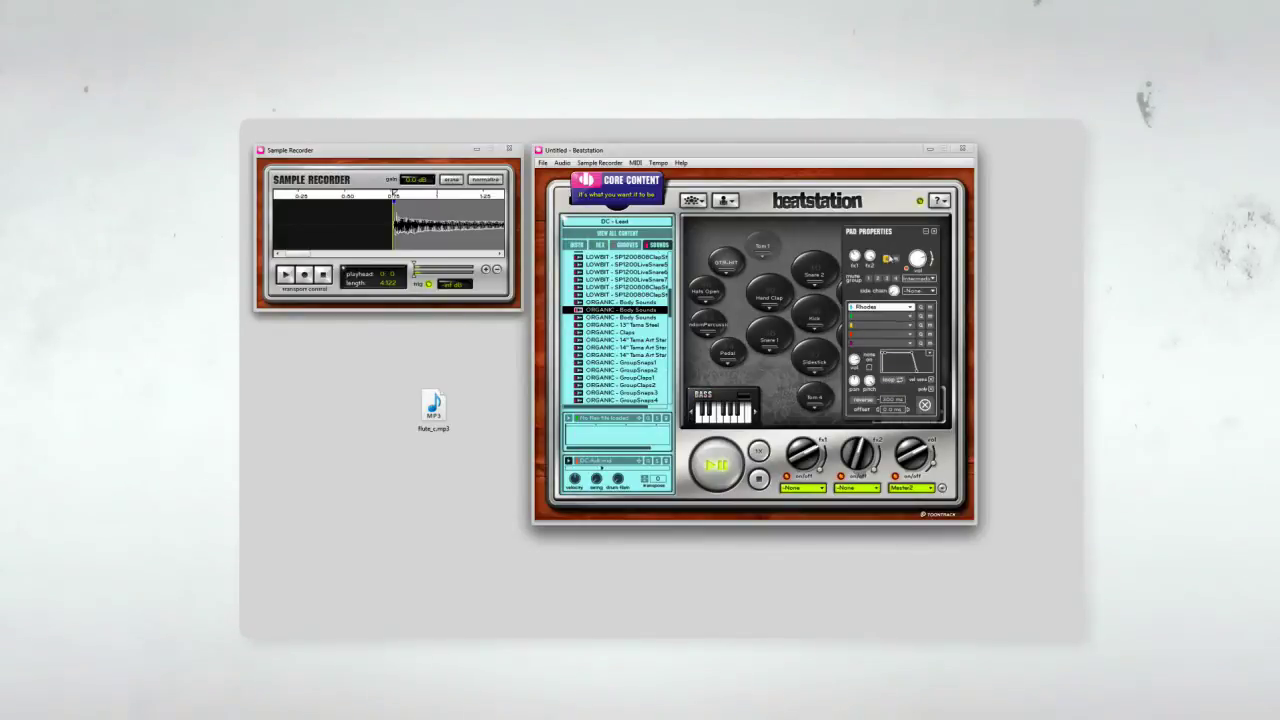
left_click_drag(827, 366, 878, 317)
left_click(805, 378)
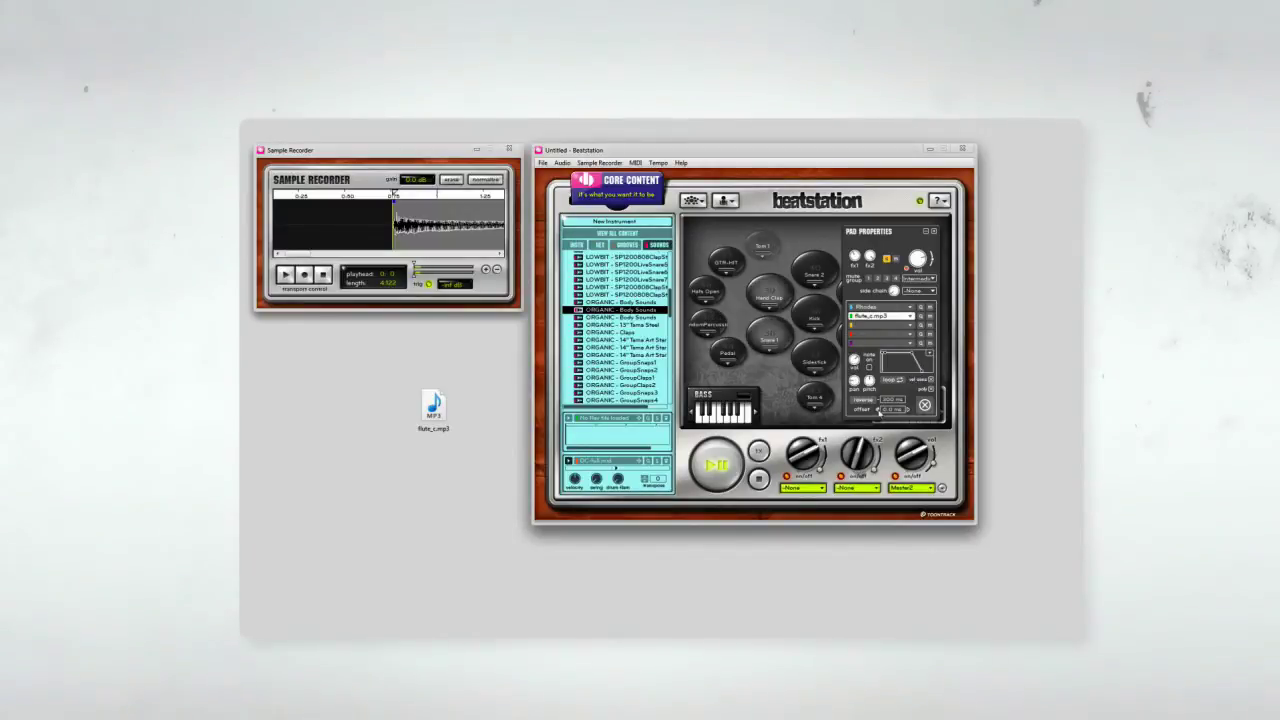
Adjust the offset and volume of the flute_c.mp3 layer, and close the Lead properties
left_click(879, 410)
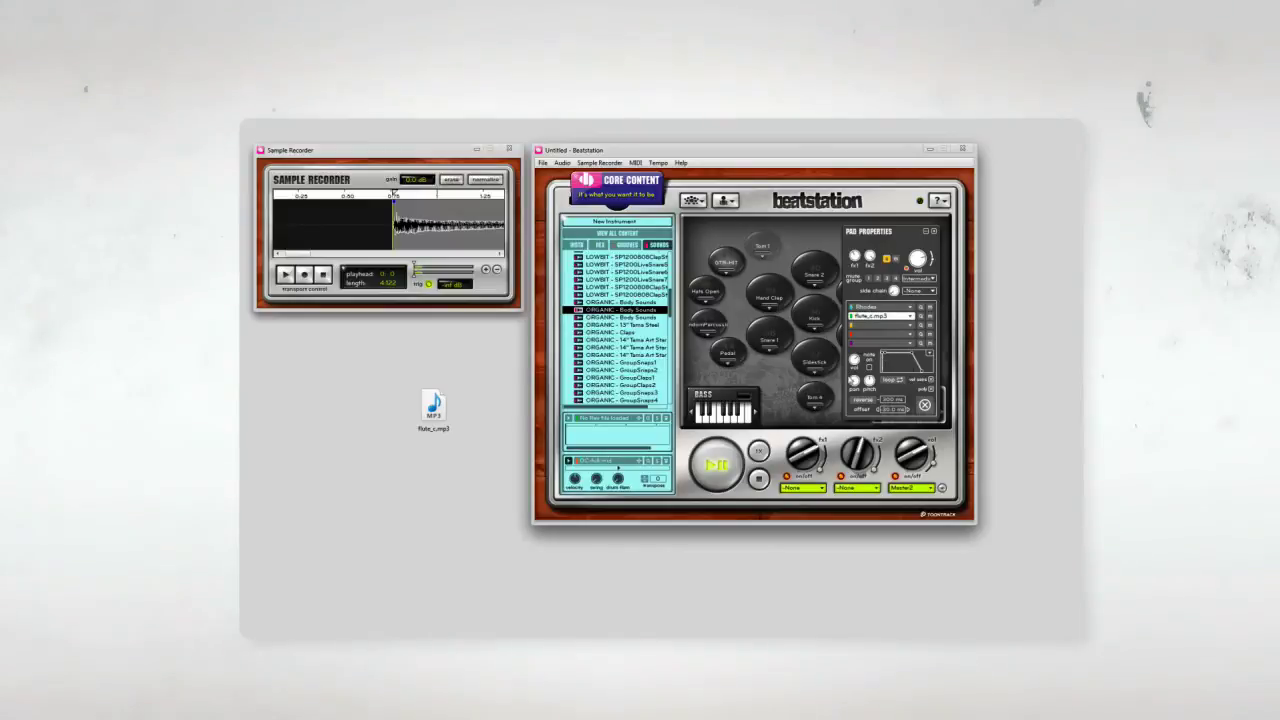
left_click_drag(854, 359, 856, 366)
left_click(933, 231)
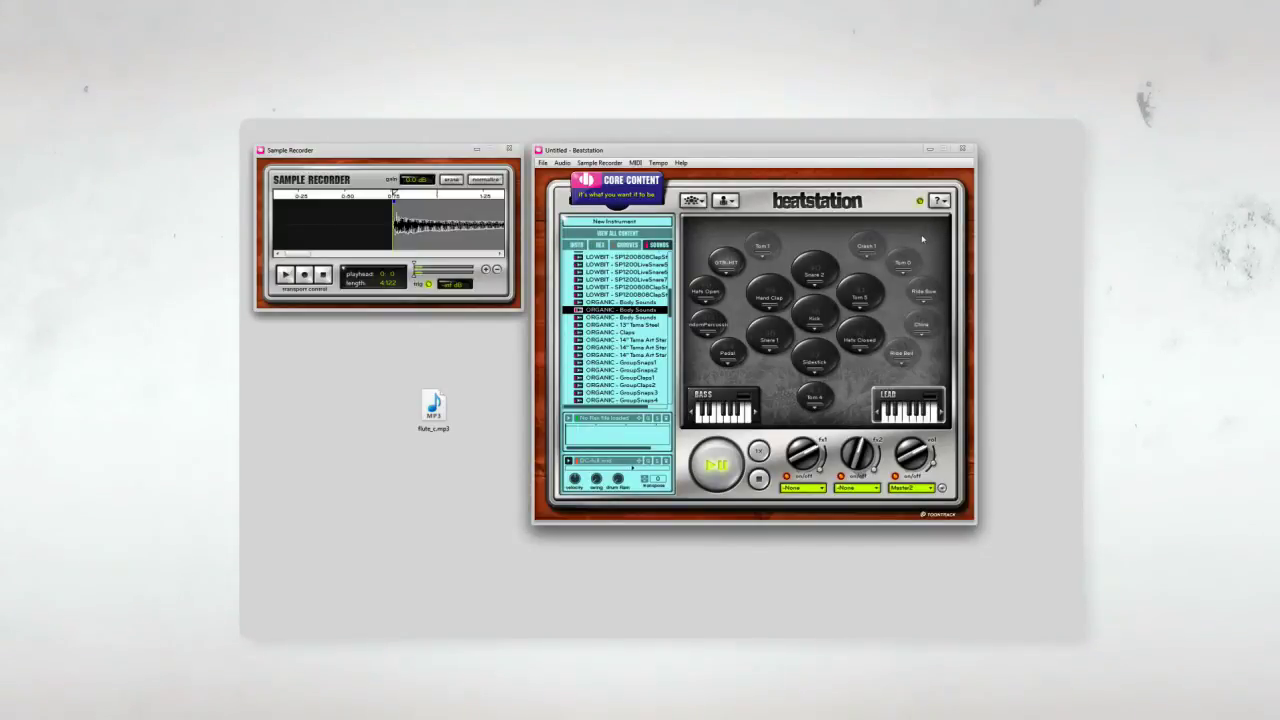